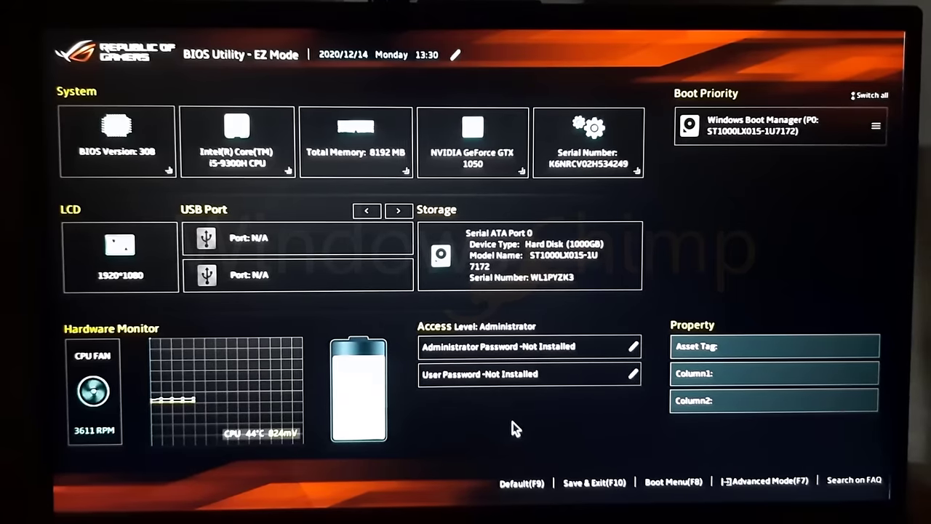
- In Advanced Mode, set SATA Mode Selection under SATA Configuration to AHCI, then save and reset
left_click(758, 486)
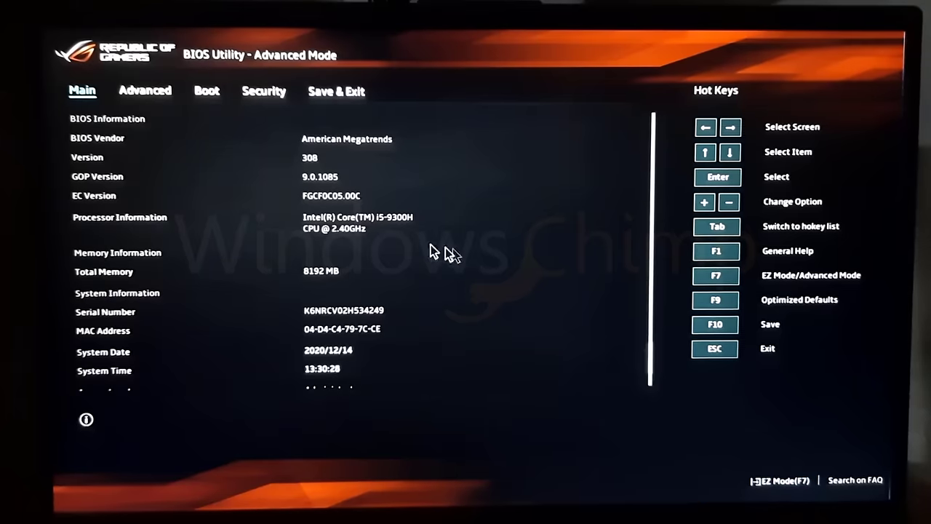
left_click(156, 94)
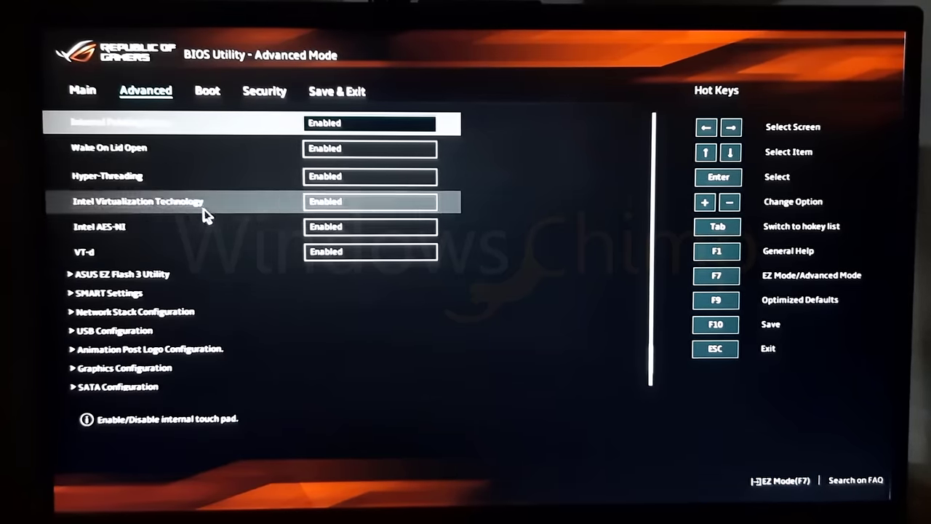
left_click(168, 392)
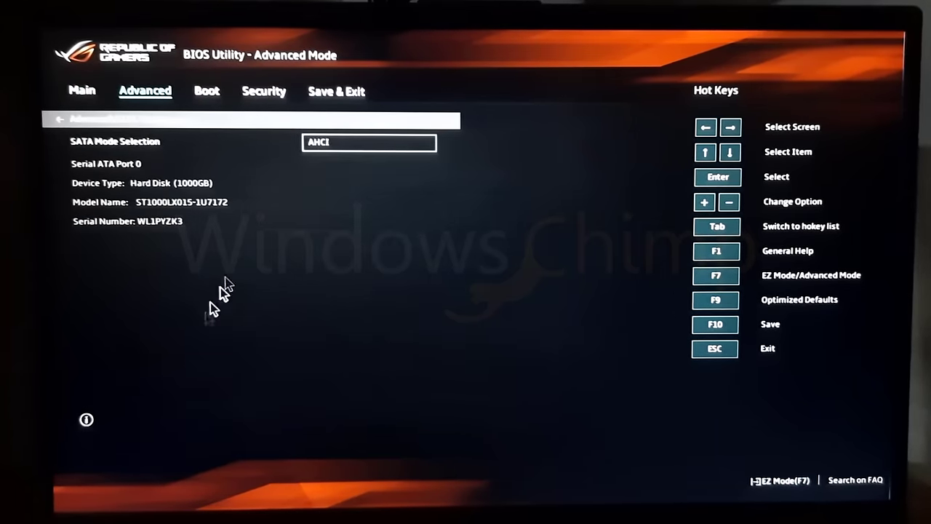
left_click(342, 141)
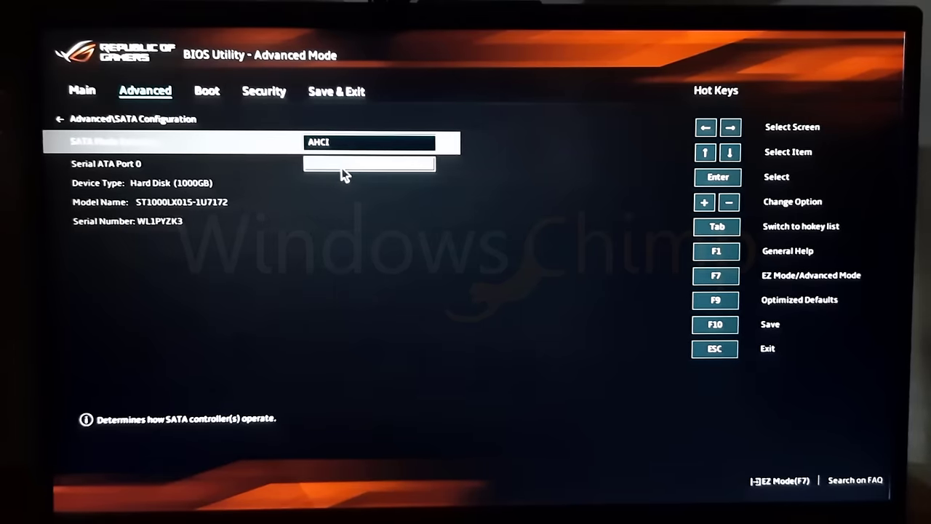
left_click(342, 164)
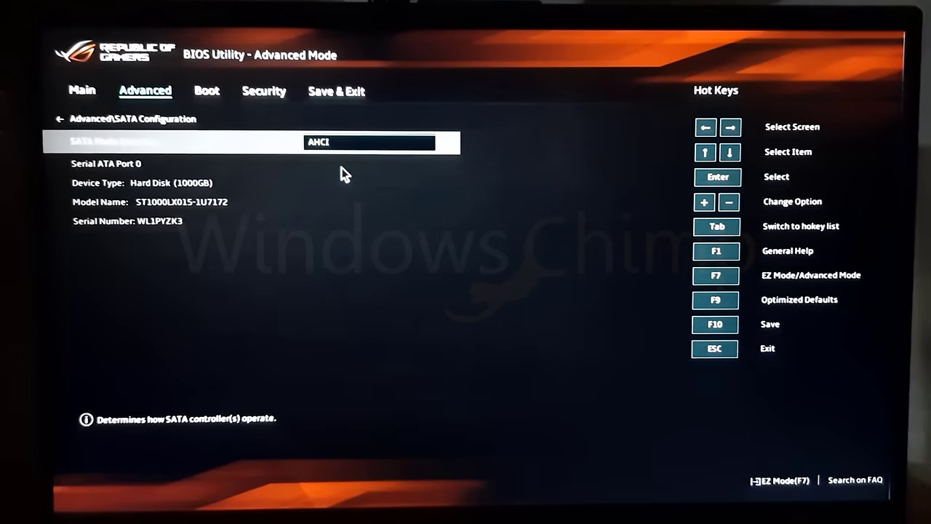
left_click(770, 325)
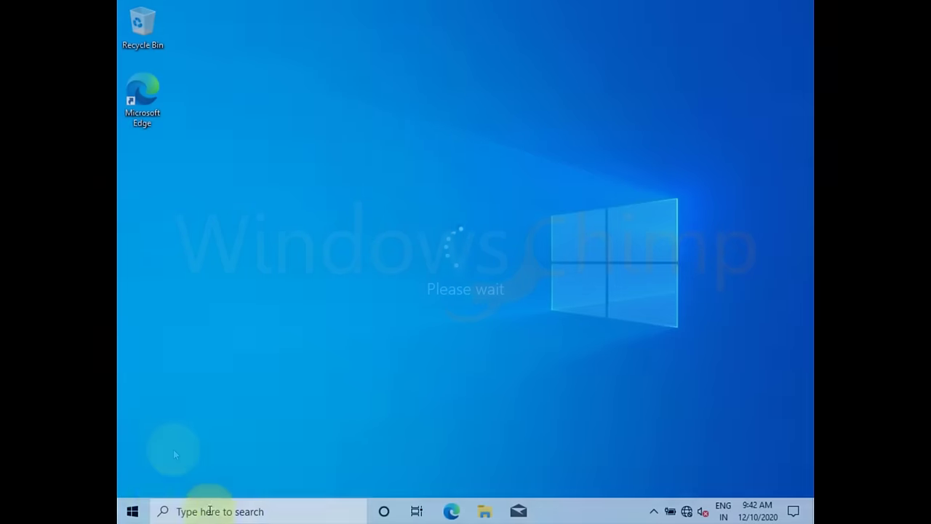
- Restart the PC into recovery options with Shift+Restart from the Start menu
left_click(133, 511)
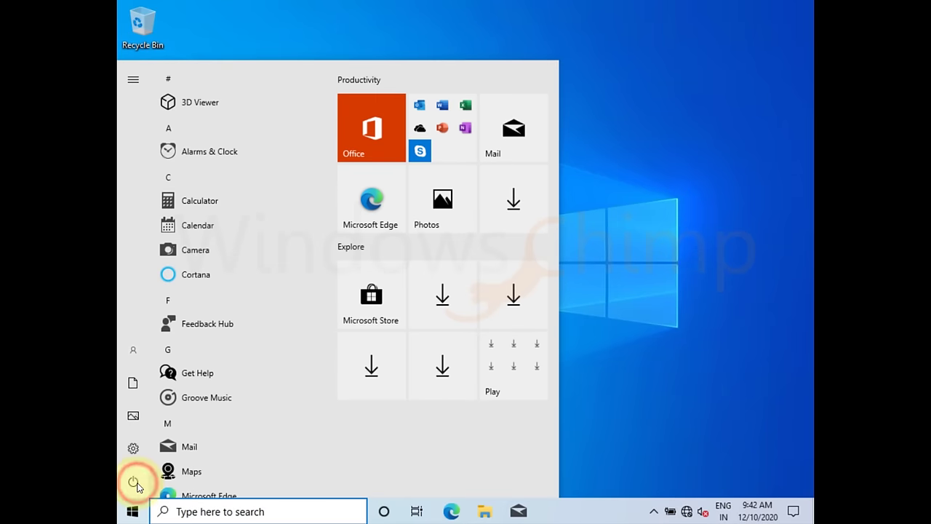
left_click(134, 483)
left_click(169, 455, "shift")
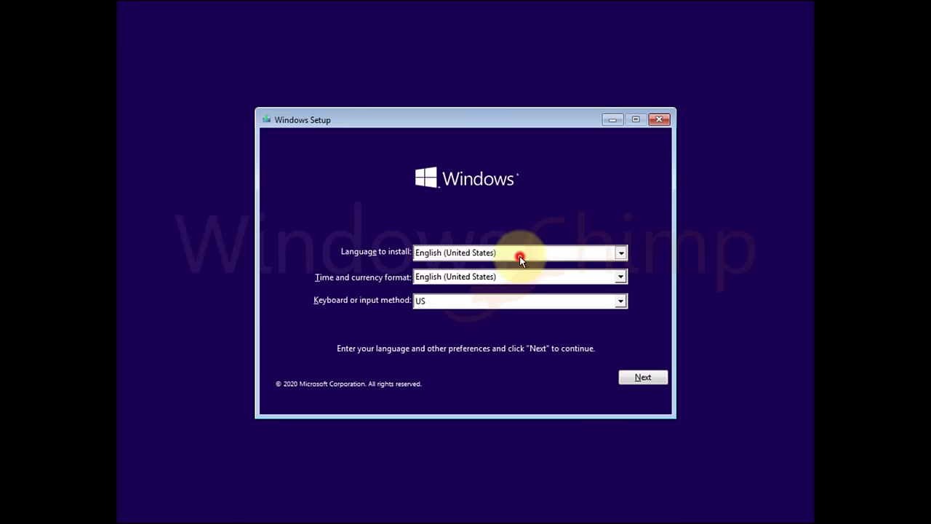
- Accept the default language settings and US keyboard layout in Windows Setup
left_click(495, 275)
left_click(511, 302)
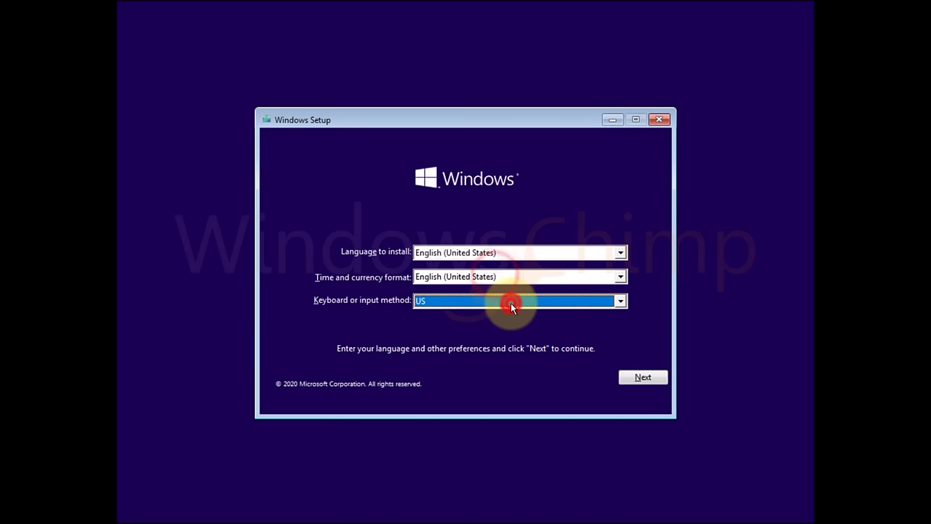
left_click(644, 376)
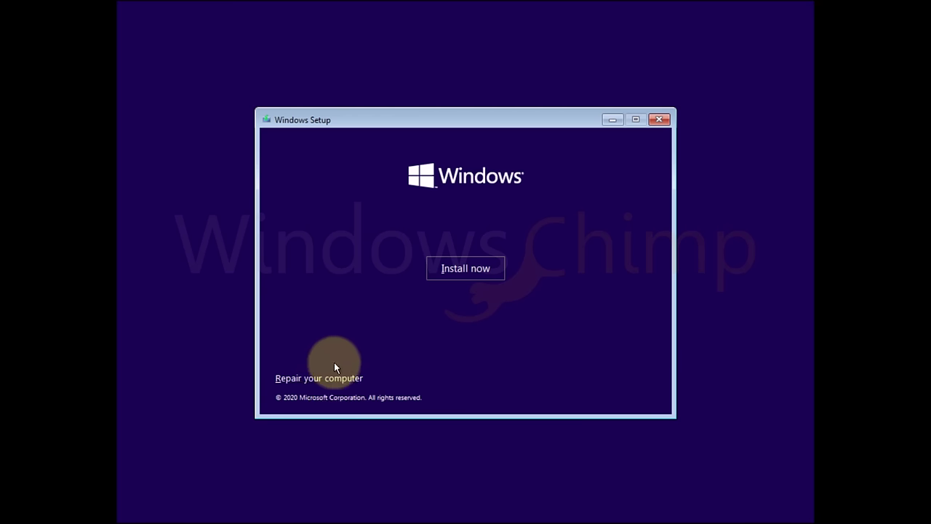
- Go to Repair your computer > Troubleshoot > Advanced options
left_click(350, 380)
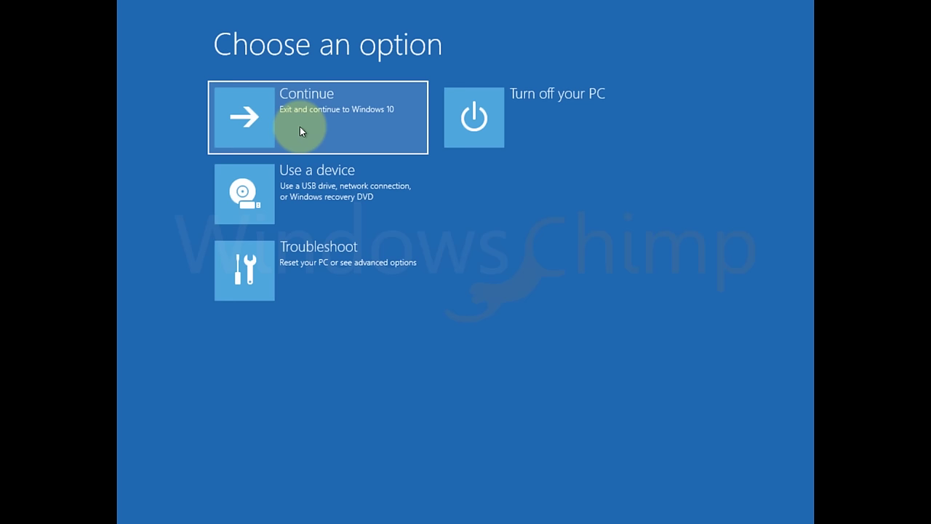
left_click(312, 262)
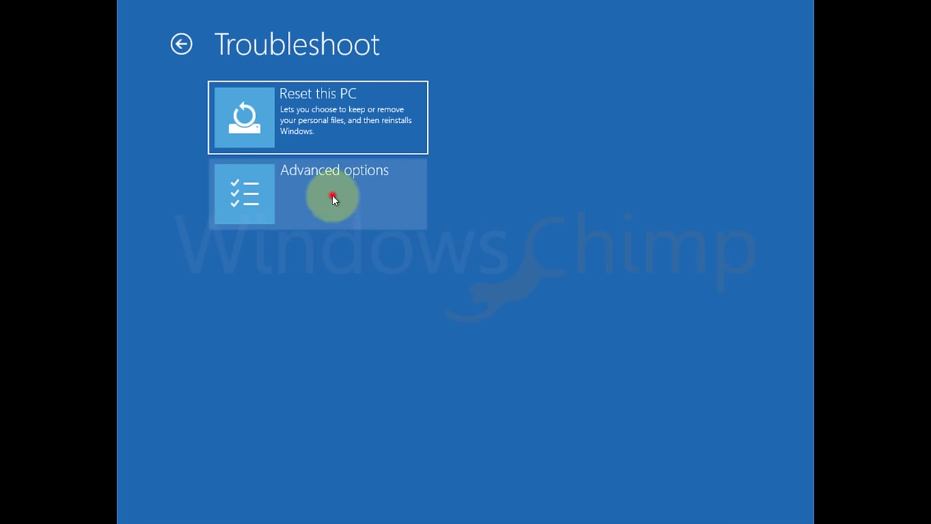
left_click(333, 197)
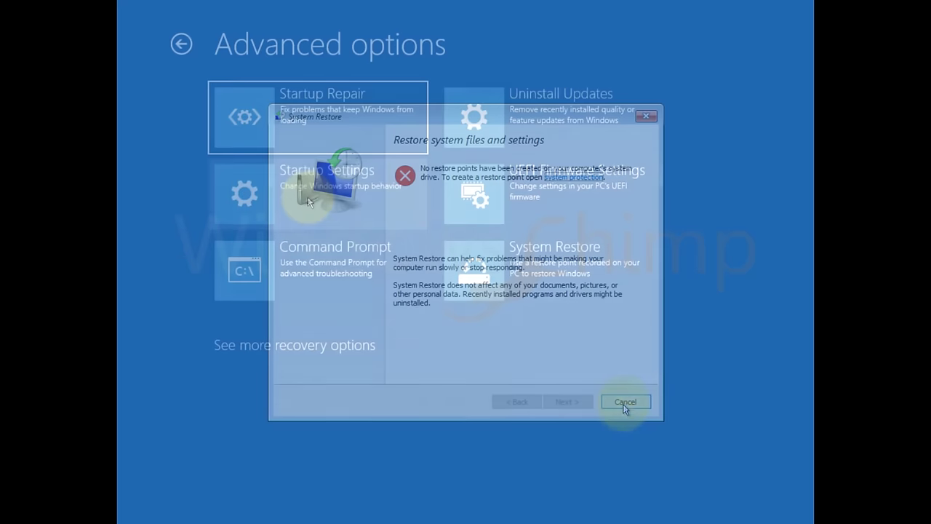
- Try System Image Recovery, dismiss the no-system-image warning, and cancel
left_click(327, 339)
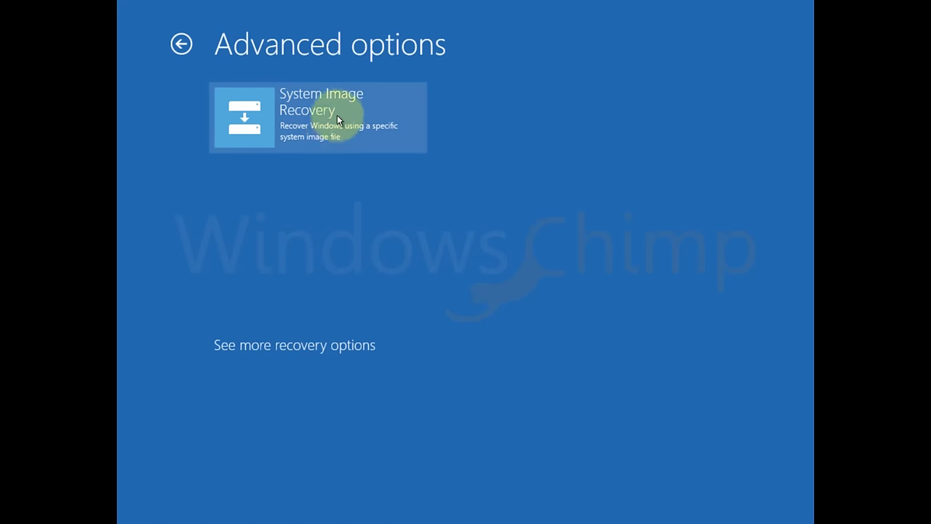
left_click(337, 117)
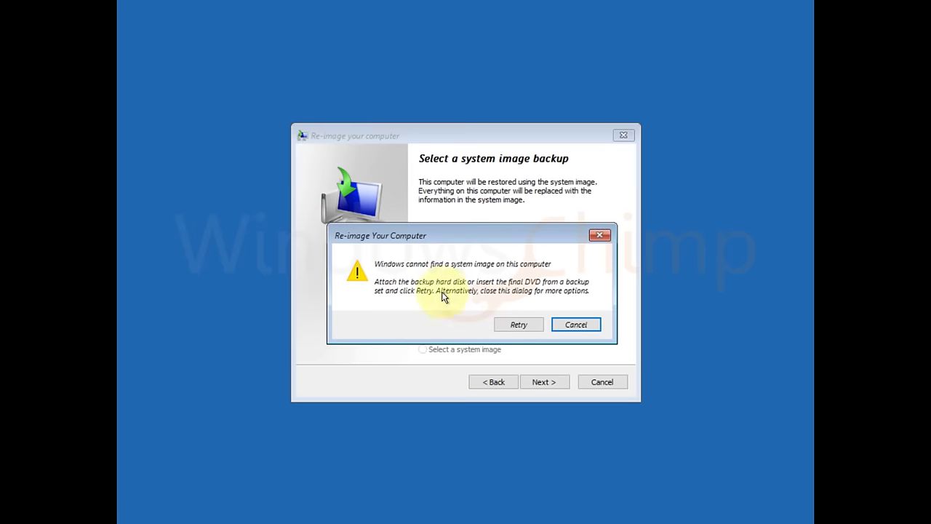
left_click(518, 328)
left_click(577, 324)
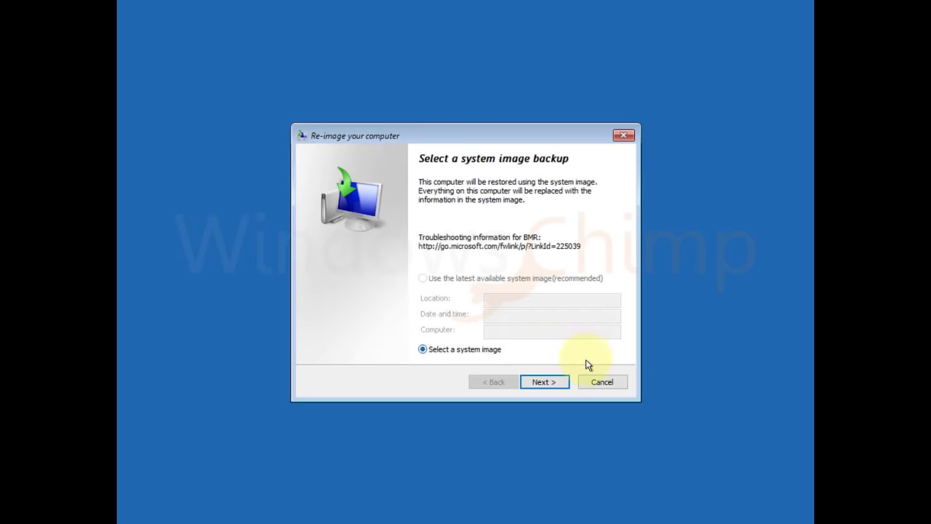
left_click(602, 382)
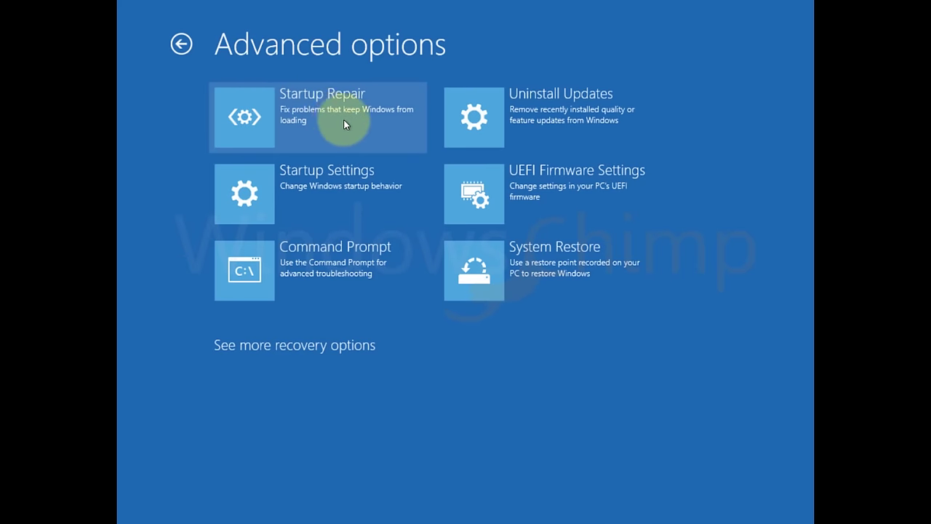
- Run Startup Repair under the user account without a password, then return to the options
left_click(344, 122)
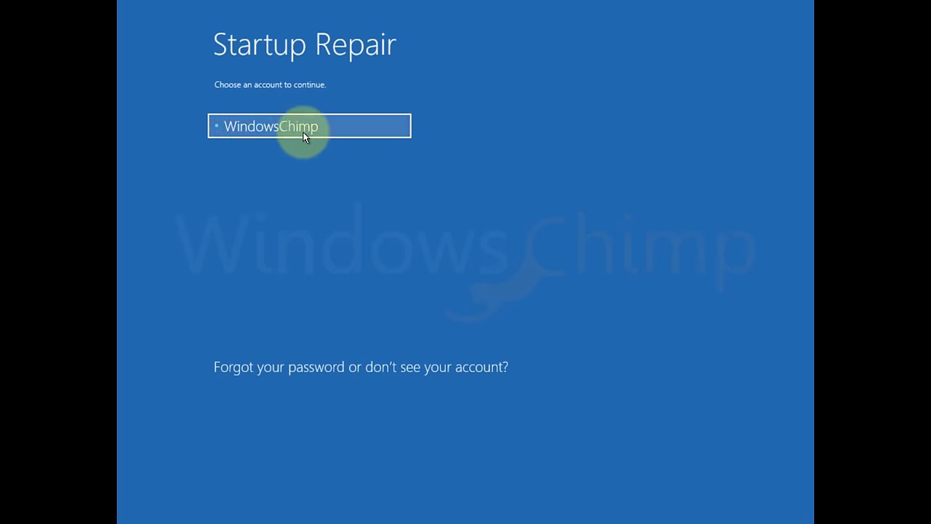
left_click(299, 132)
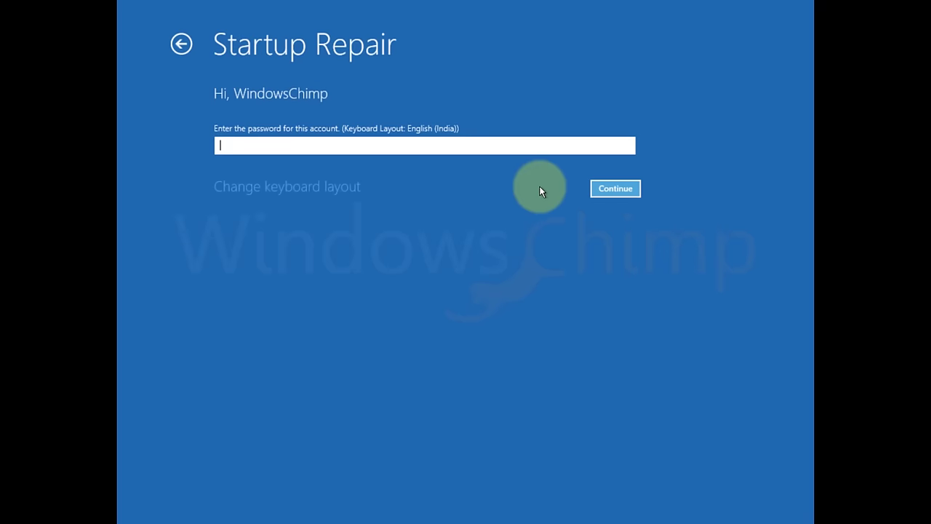
left_click(610, 187)
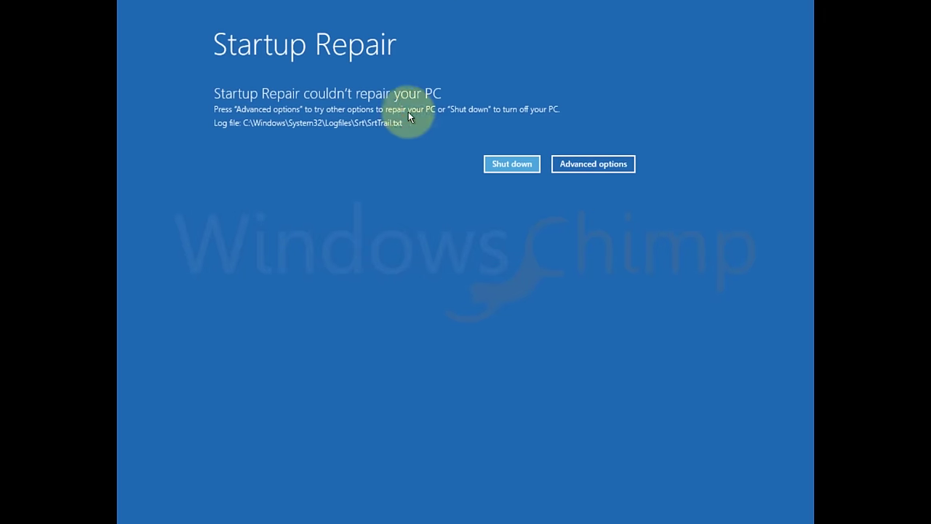
left_click(603, 166)
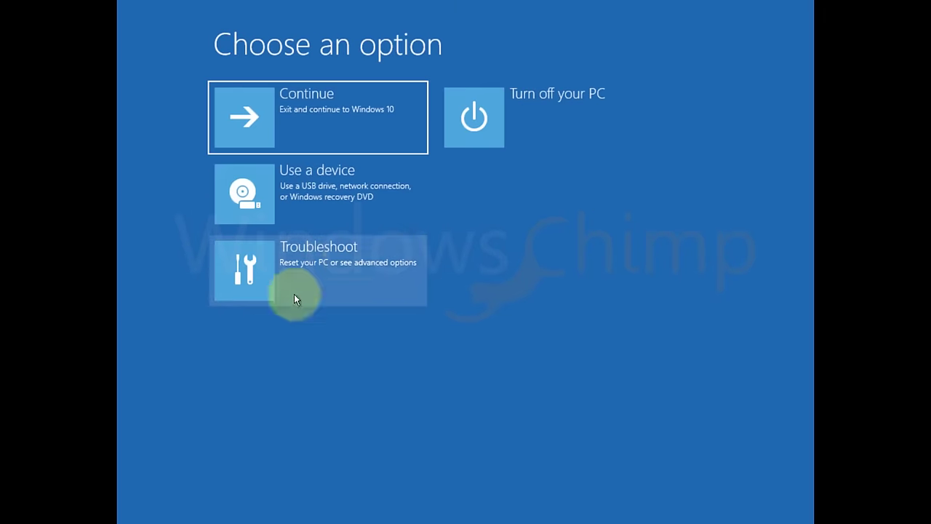
- Uninstall the latest quality update from Advanced options, then launch Command Prompt
left_click(349, 266)
left_click(349, 204)
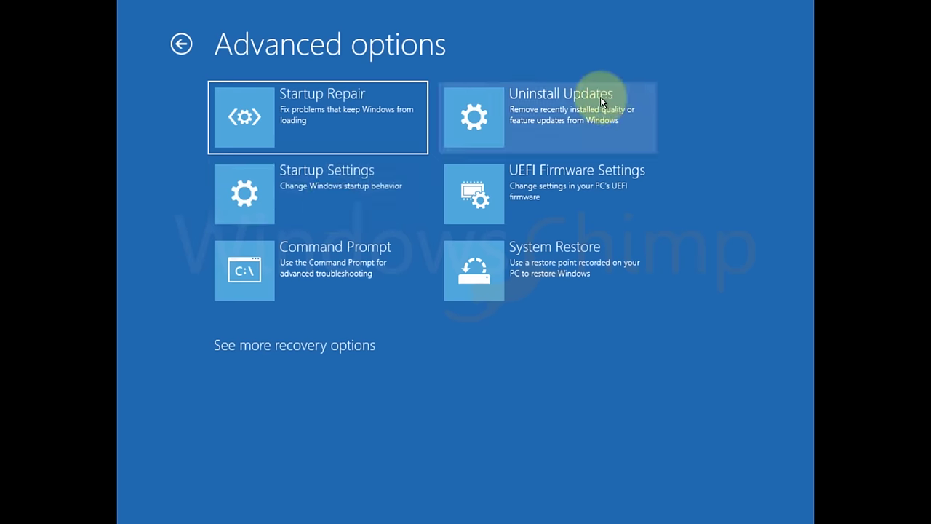
left_click(561, 117)
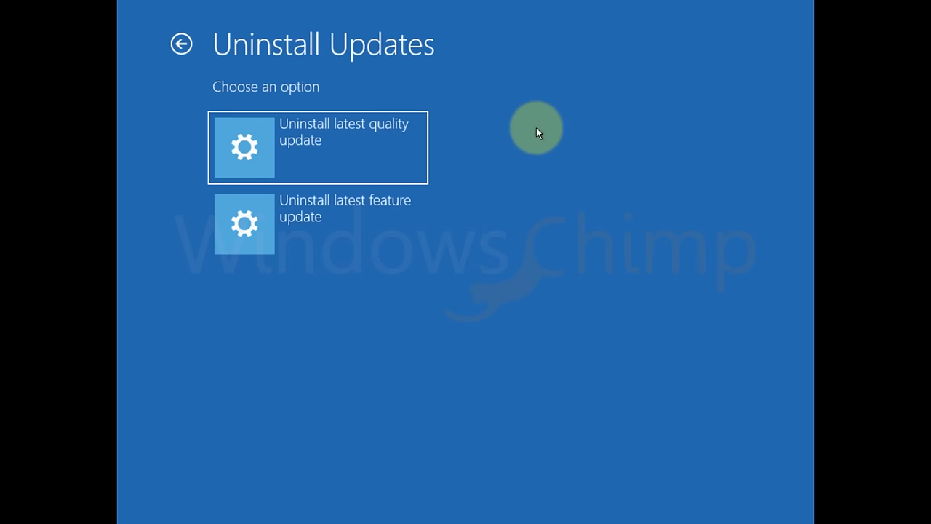
left_click(363, 144)
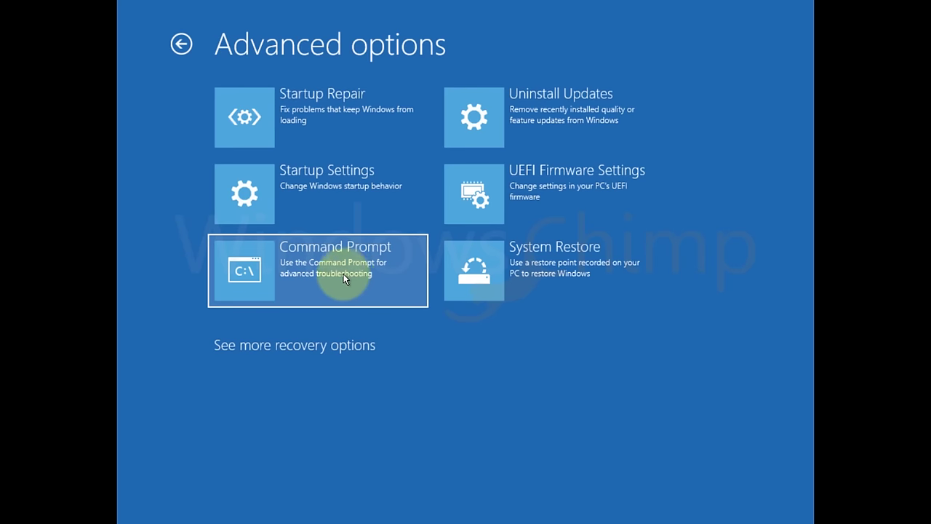
left_click(334, 278)
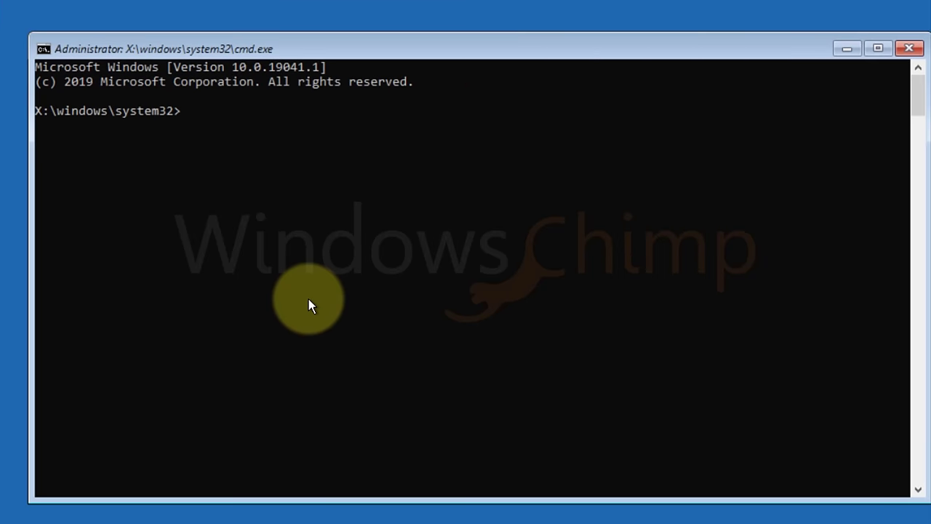
- Switch to drive C:, list it with dir, and change into windows/system32/config
type("c:")
key("Return")
type("dir")
key("Return")
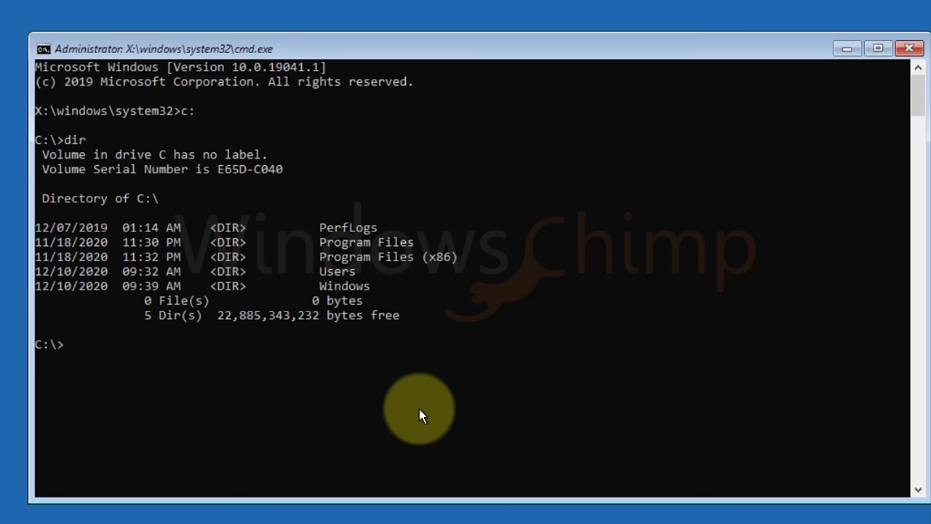
type("cd windows")
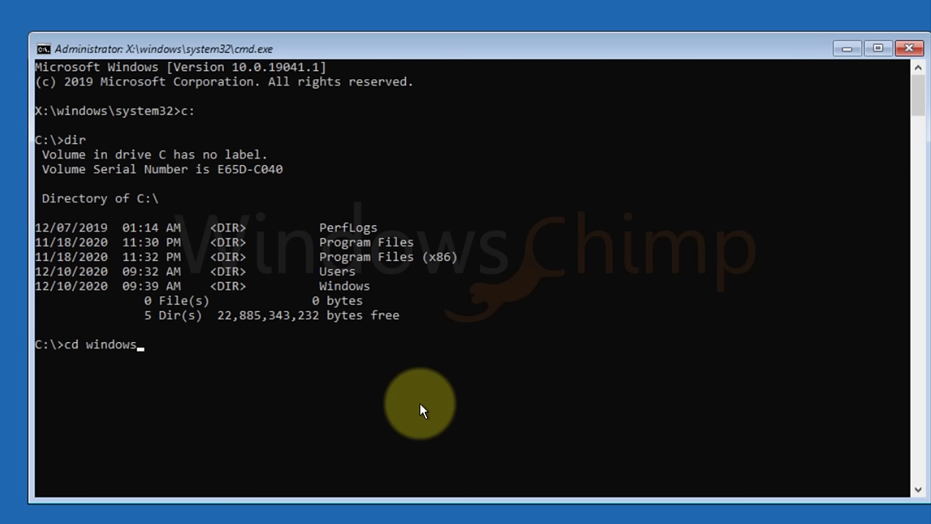
type("/system32/config")
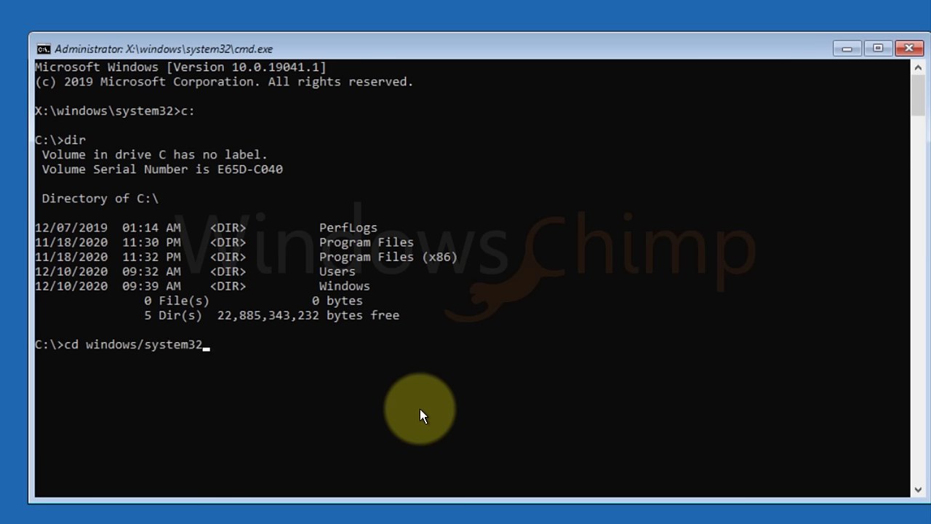
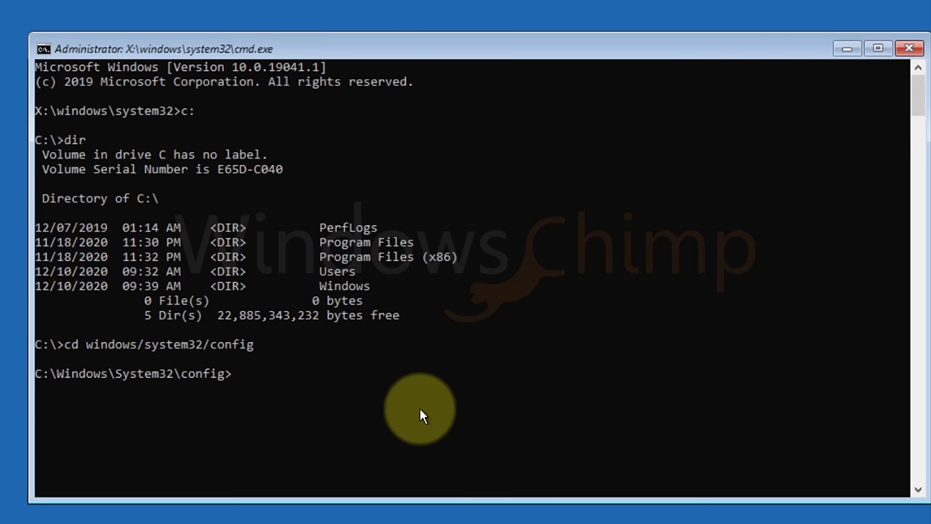
- List the config folder with dir and highlight the RegBack folder and DEFAULT hive names
type("dir")
key("Return")
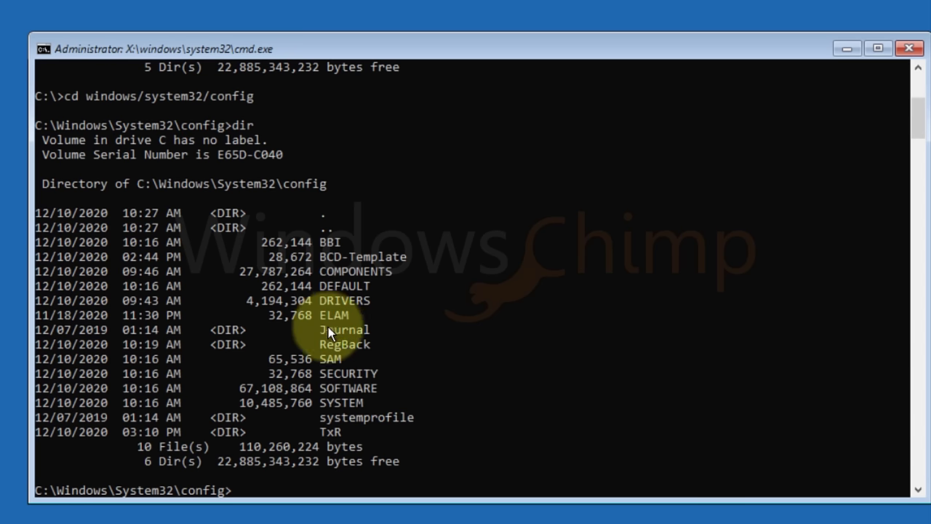
left_click_drag(321, 345, 370, 345)
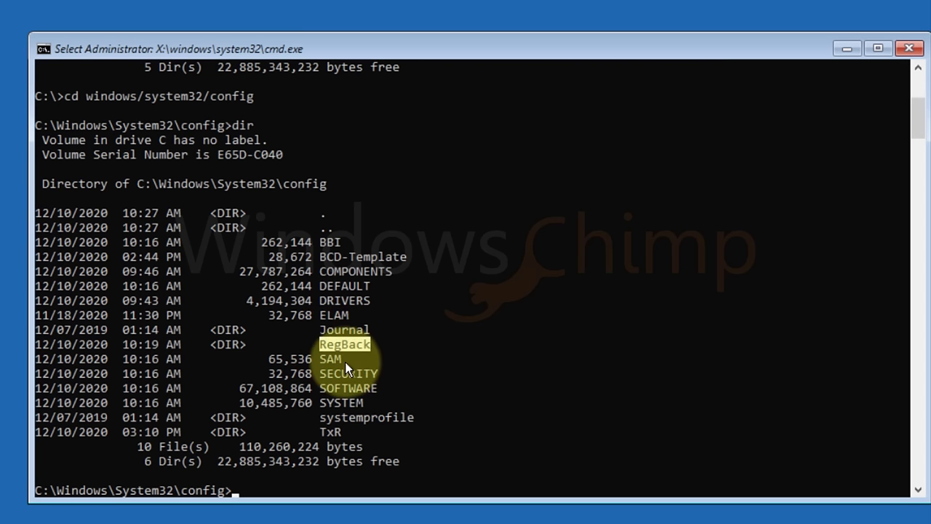
left_click_drag(321, 285, 369, 286)
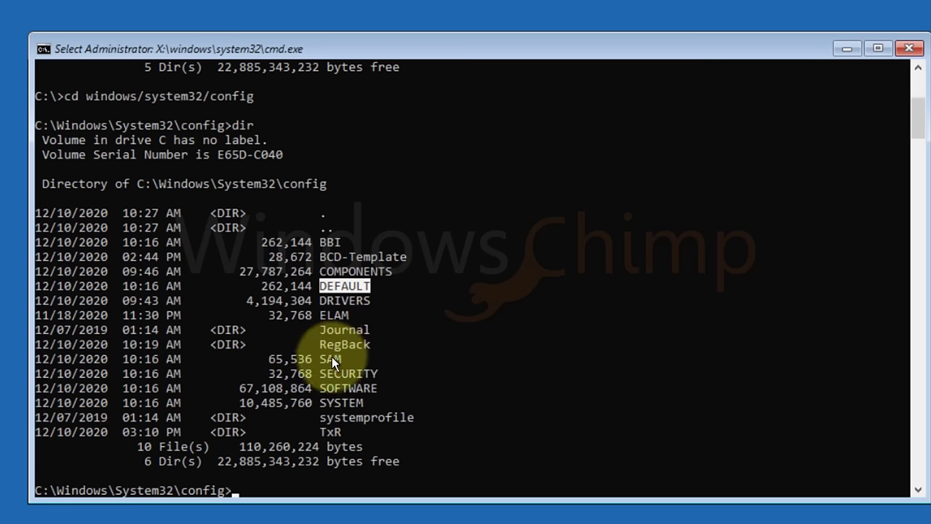
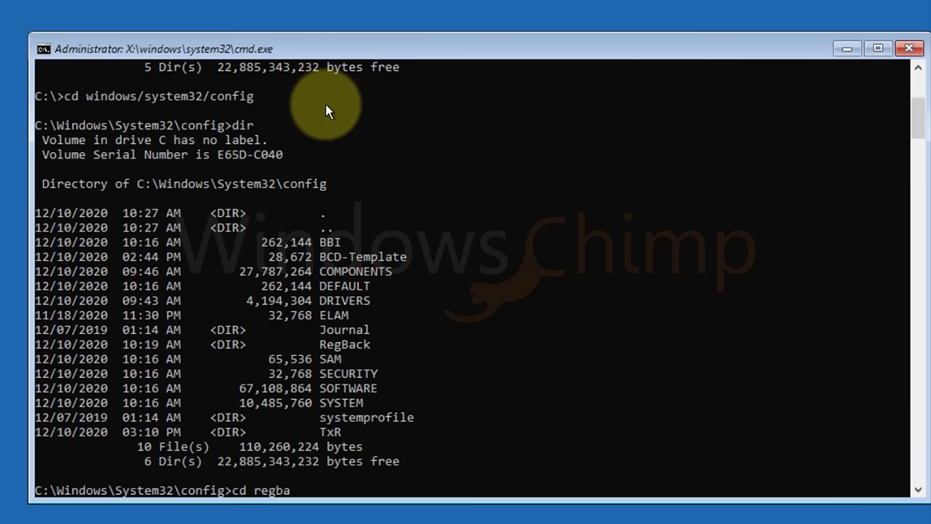
- Change into the RegBack folder and list its DEFAULT, SAM, SECURITY, SOFTWARE and SYSTEM backups
type("k")
key("Return")
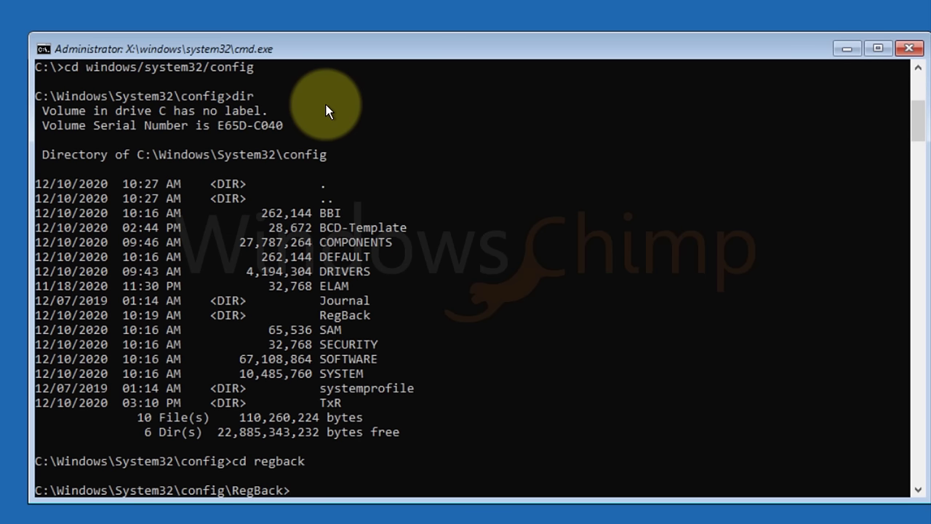
type("dir")
key("Return")
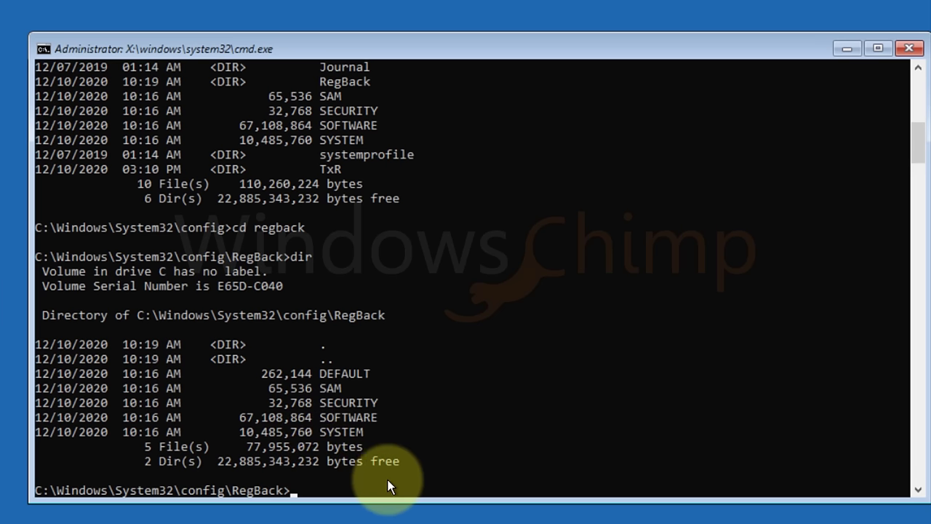
- Return to the config folder with cd.. and list its 10 files
type("cd..")
key("Return")
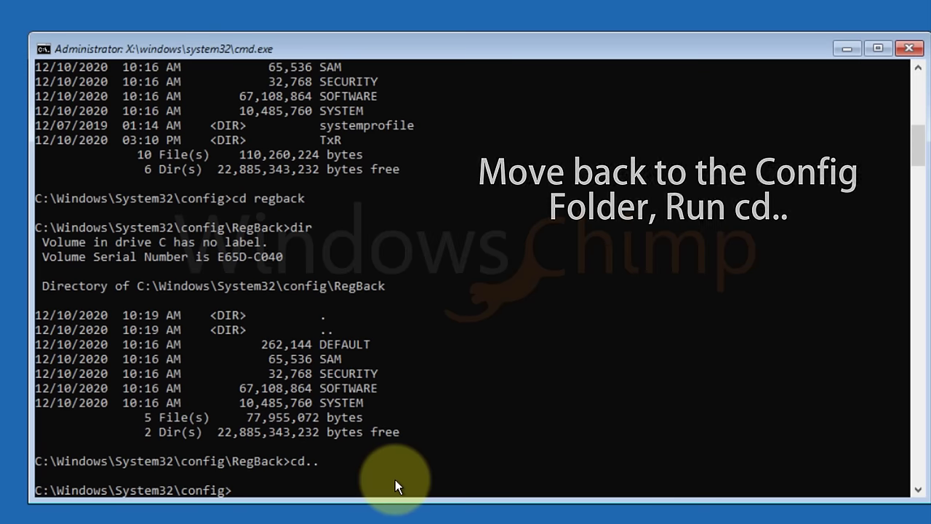
type("dir")
key("Return")
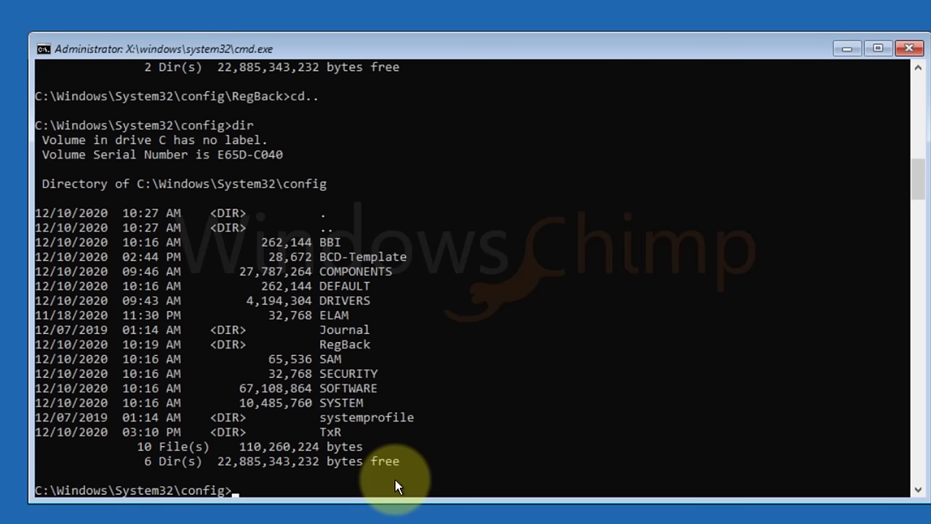
- Highlight the DEFAULT, SAM, SECURITY, SOFTWARE and SYSTEM hive files in the listing, then clear the selection
left_click(334, 285)
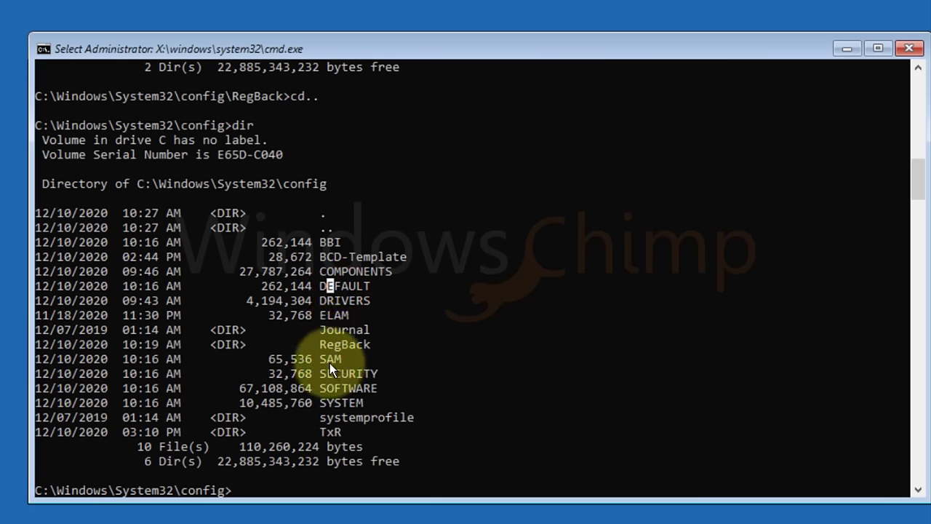
double_click(331, 360)
left_click_drag(314, 373, 375, 378)
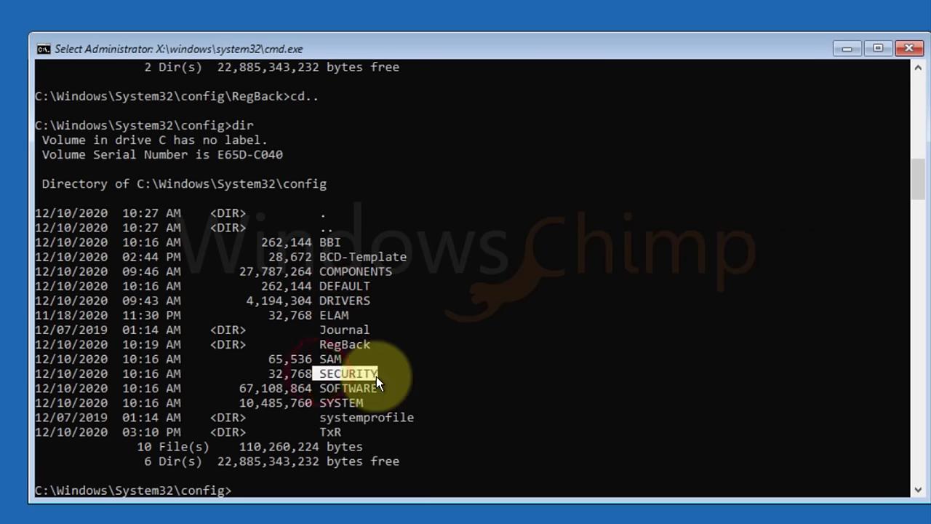
double_click(342, 387)
double_click(339, 402)
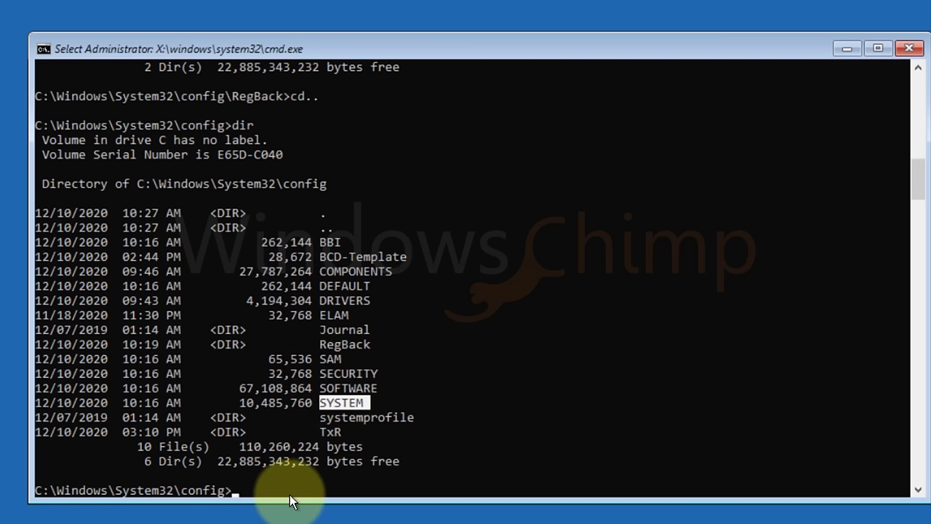
left_click(257, 493)
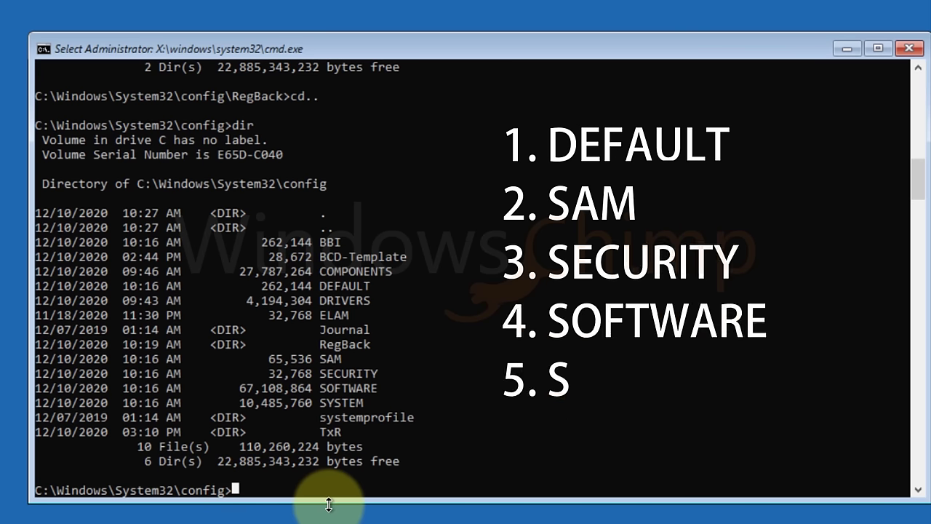
- Begin the ren command to rename the DEFAULT hive file
type("r")
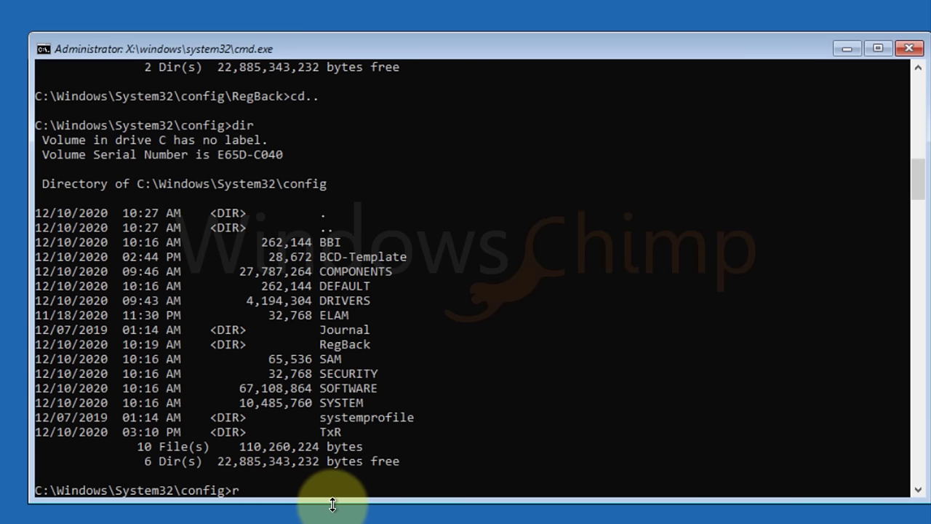
type("en DEFA")
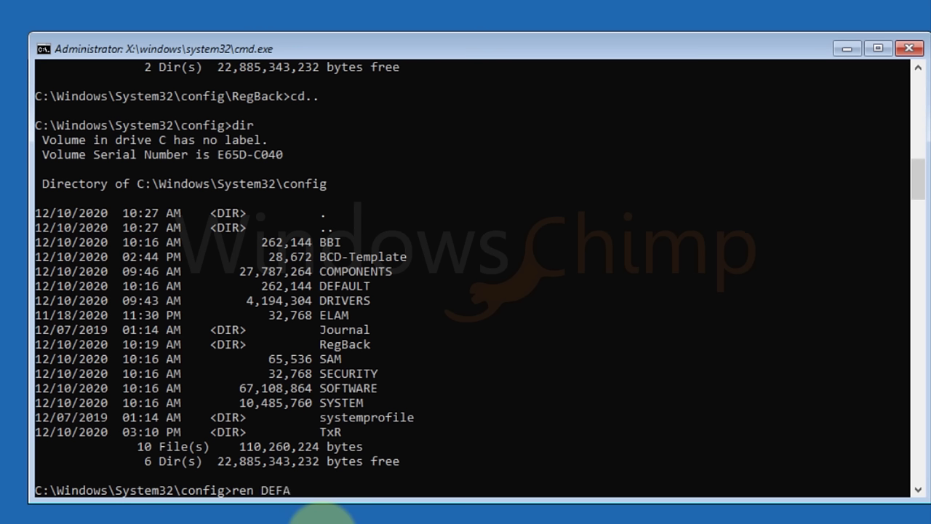
type("ULT D")
type("EFAULT1")
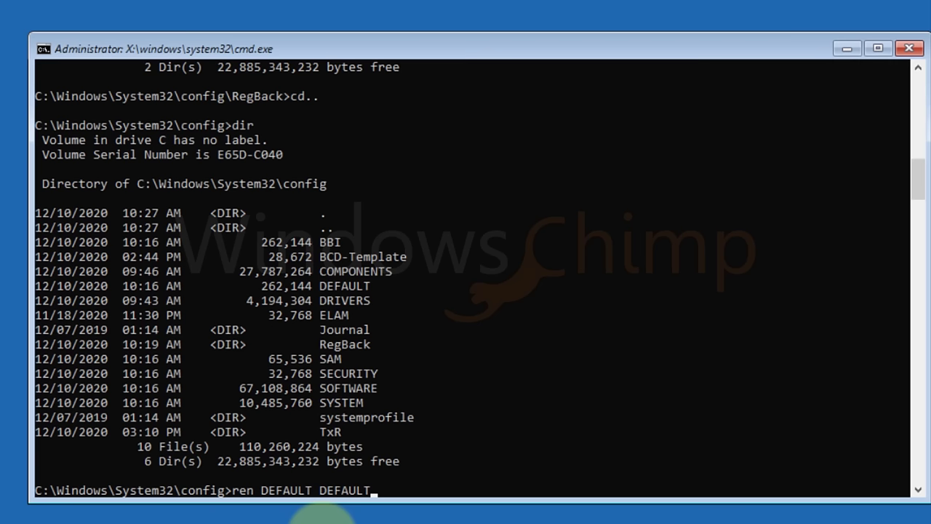
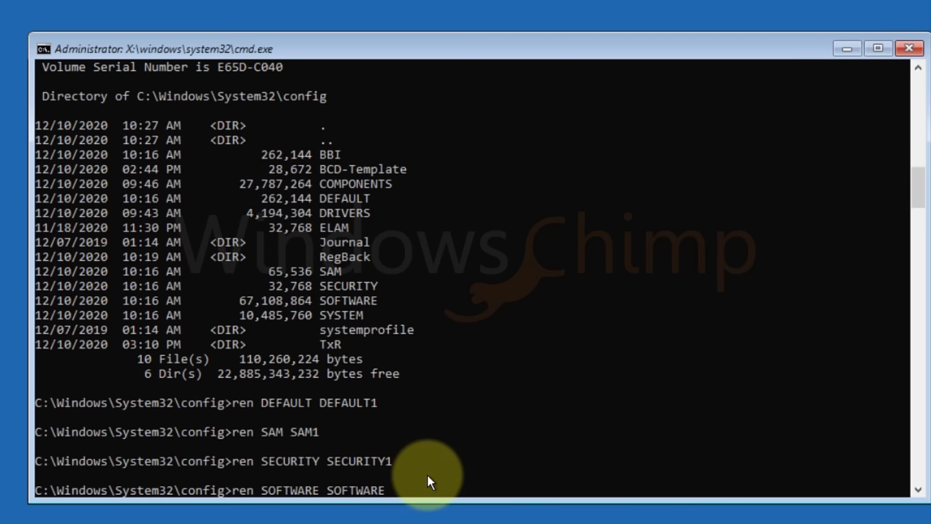
- Rename SOFTWARE to SOFTWARE1 and SYSTEM to SYSTEM1, then list config to confirm all five hives end in 1
key("Return")
type("ren SYSTEM SYSTEM1")
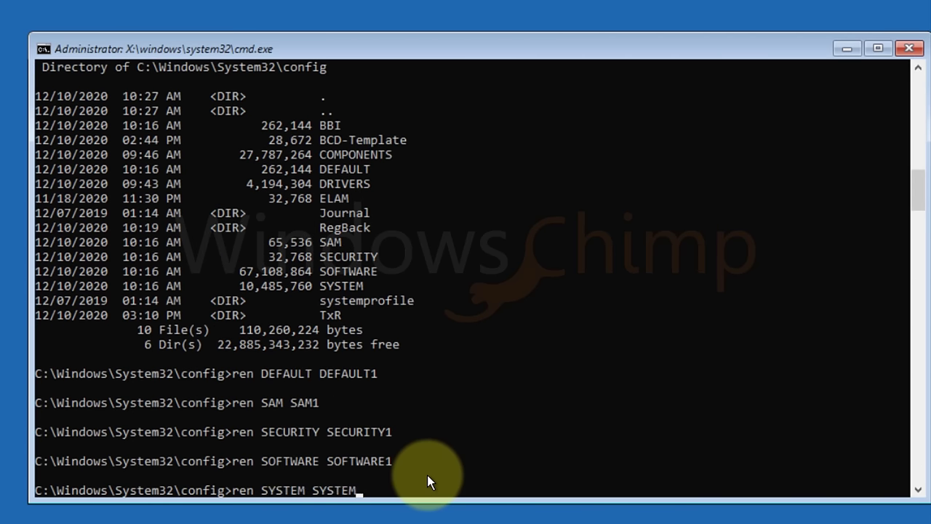
key("Return")
type("dir")
key("Return")
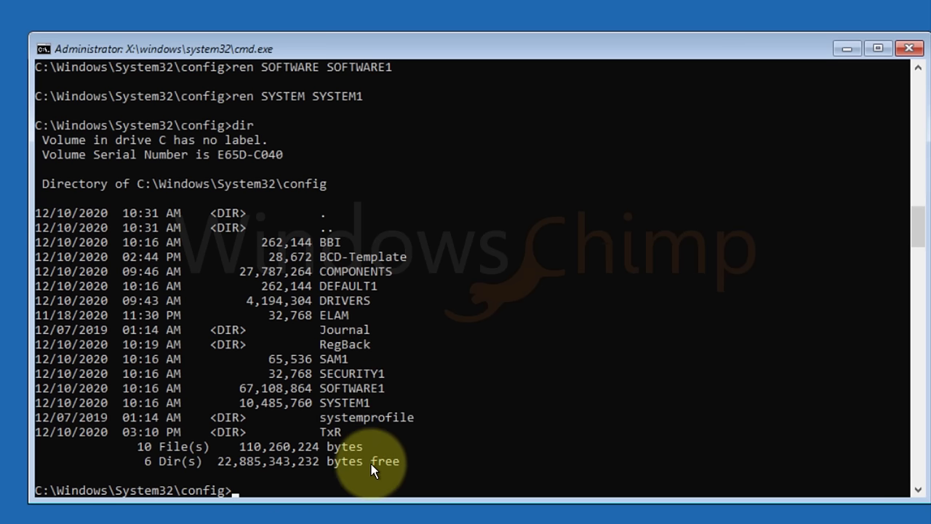
- Enter the RegBack folder, list its DEFAULT, SAM, SECURITY, SOFTWARE and SYSTEM backups, and start a copy *.* .. command
type("cd regback")
key("Return")
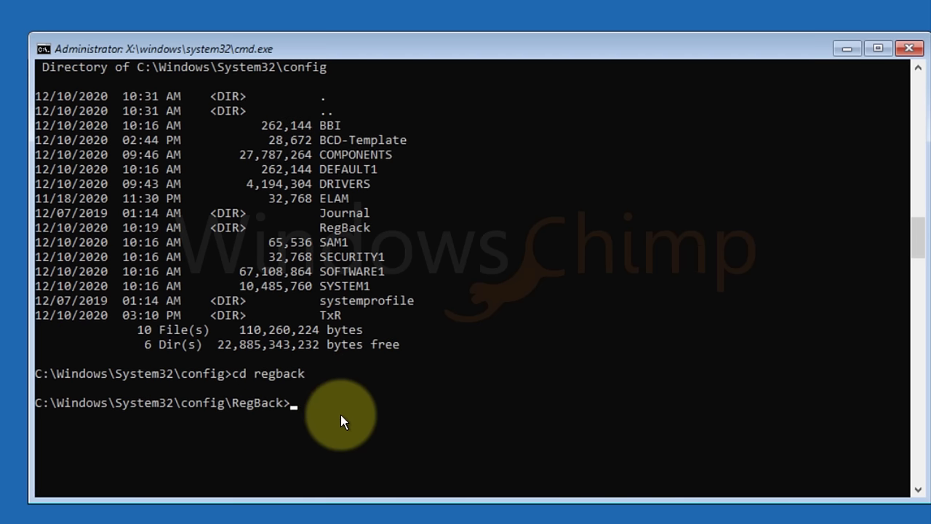
type("dir")
key("Return")
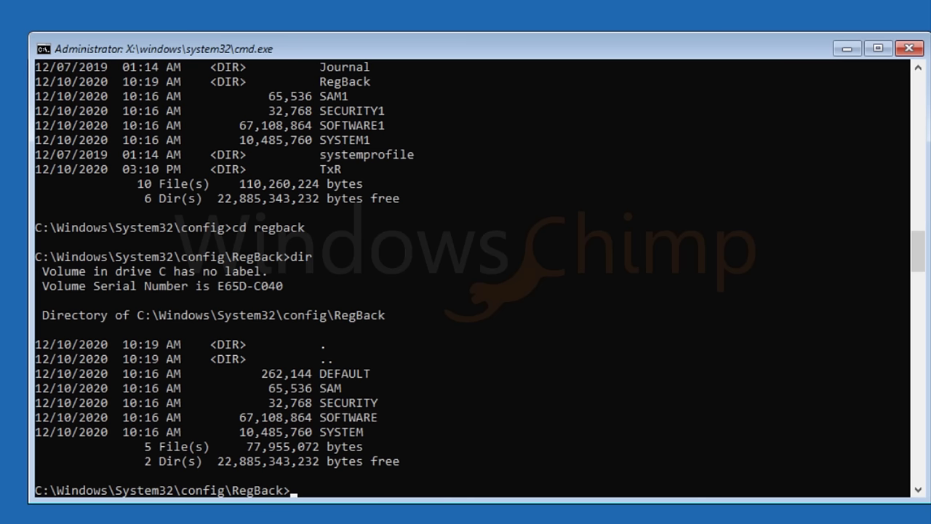
- Copy all RegBack hive backups into the config folder with copy *.* .. and move up to config
type("copy *.* ..")
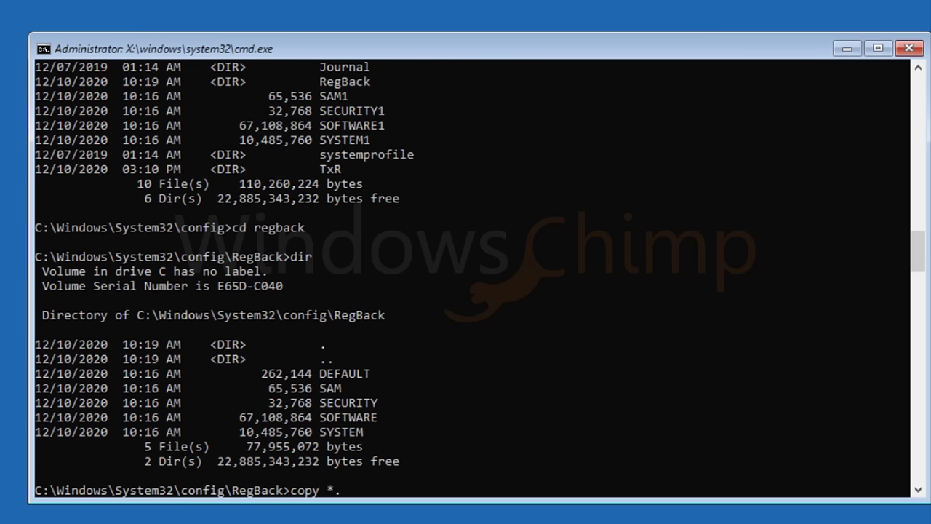
- Enter the RegBack folder, list its DEFAULT, SAM, SECURITY, SOFTWARE and SYSTEM backups, and start a copy *.* .. command
- Copy all RegBack hive backups into the config folder with copy *.* .. and move up to config
type("copy *.* ..")
scroll(570, 423, "down", 3)
key("Return")
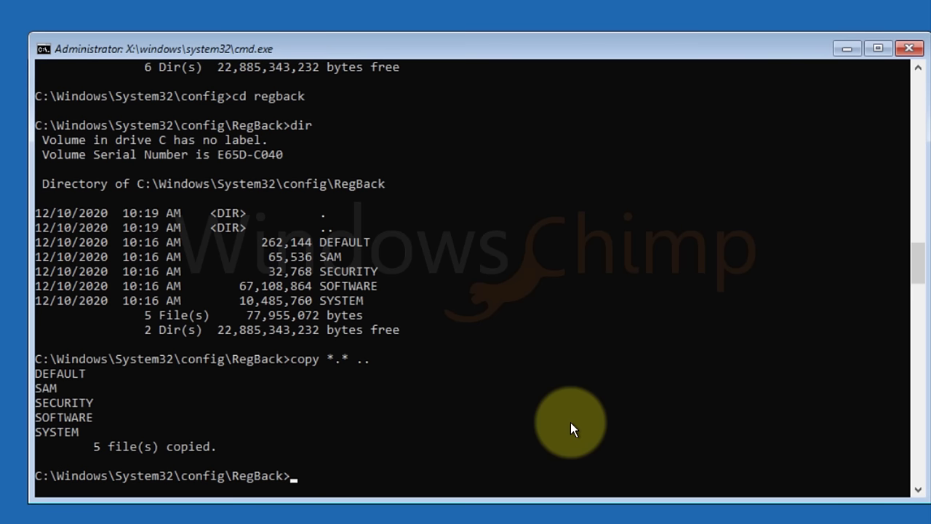
type("cd..")
key("Return")
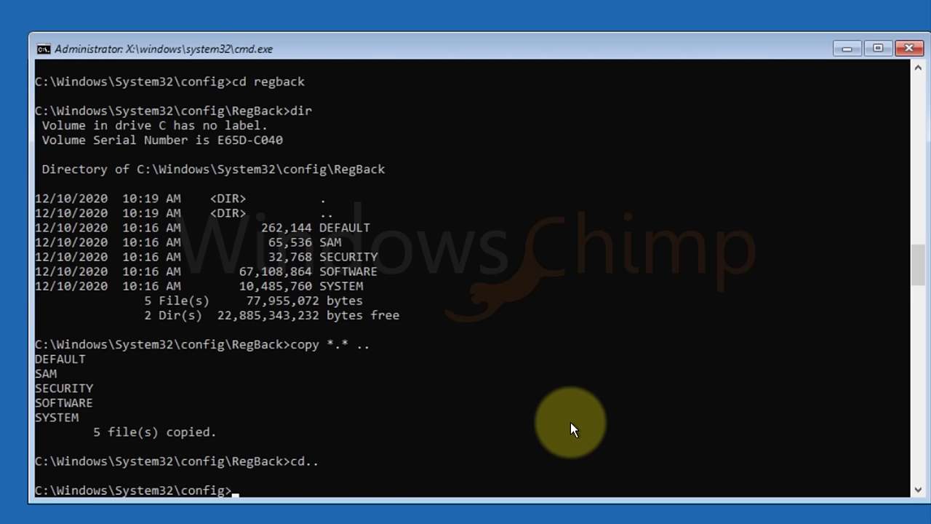
- List the config folder to confirm the restored SAM, SECURITY and SYSTEM hives, then exit the console
type("dir")
key("Return")
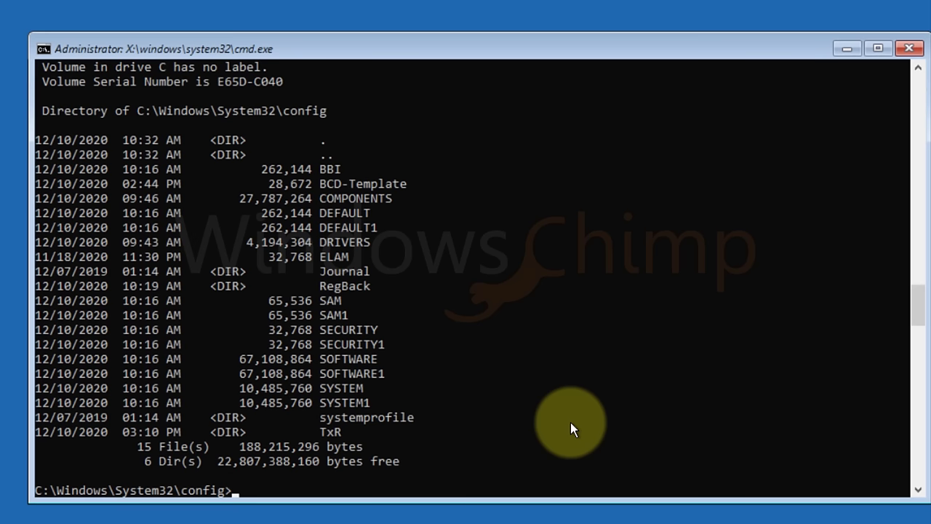
left_click_drag(320, 212, 377, 213)
left_click(327, 301)
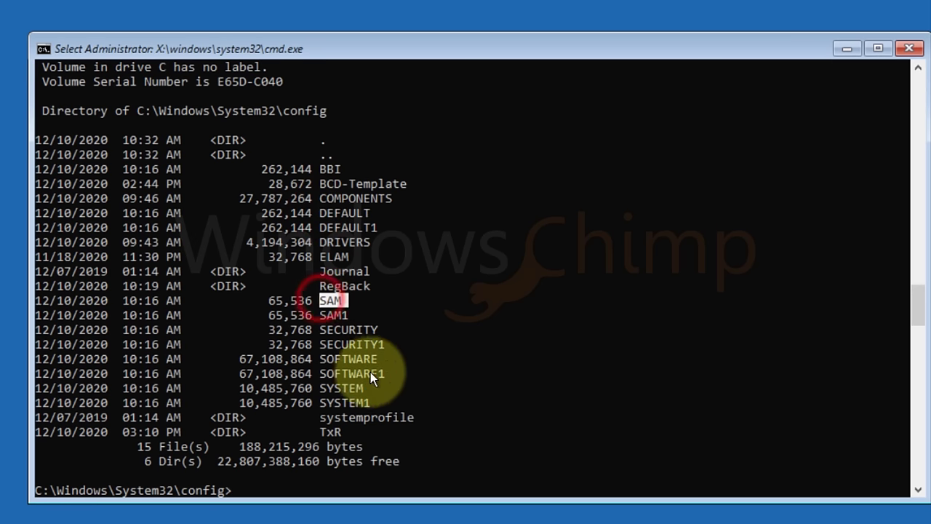
left_click_drag(320, 329, 379, 328)
left_click_drag(331, 373, 396, 360)
left_click(335, 361)
left_click_drag(321, 388, 369, 388)
type("exit")
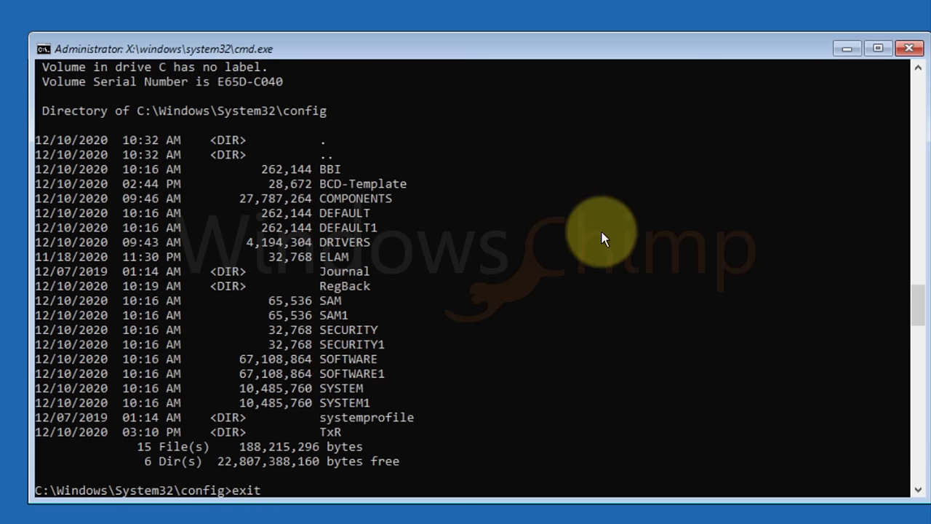
key("Return")
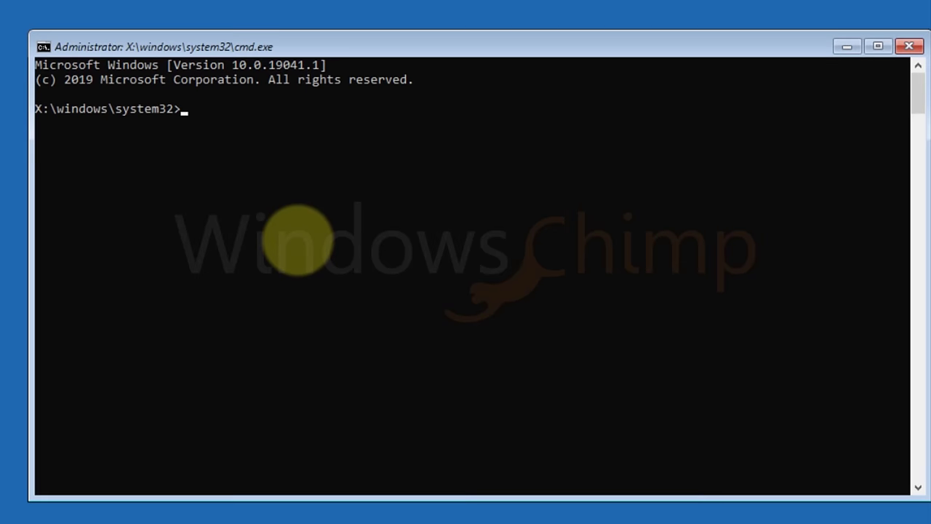
- Switch to drive C: and list installed packages with dism /online /get-packages /format:table
type("c:")
key("Return")
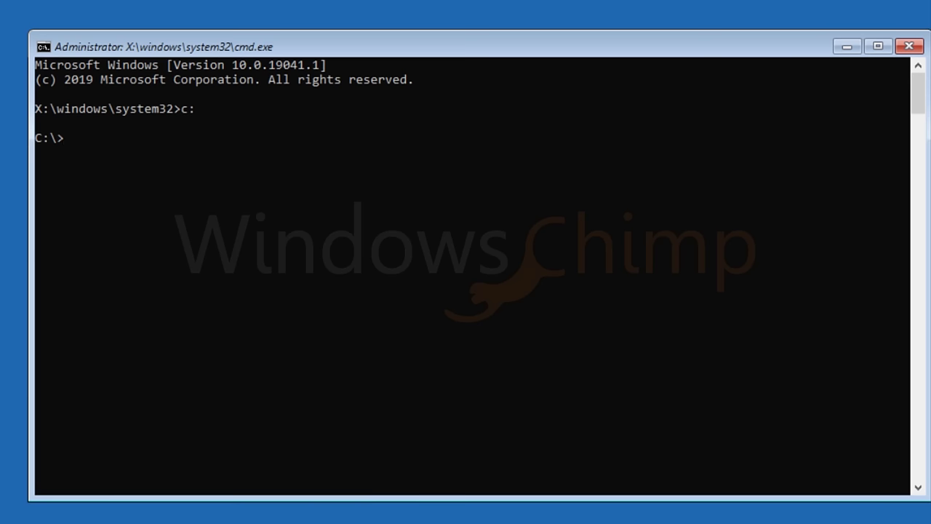
left_click(465, 468)
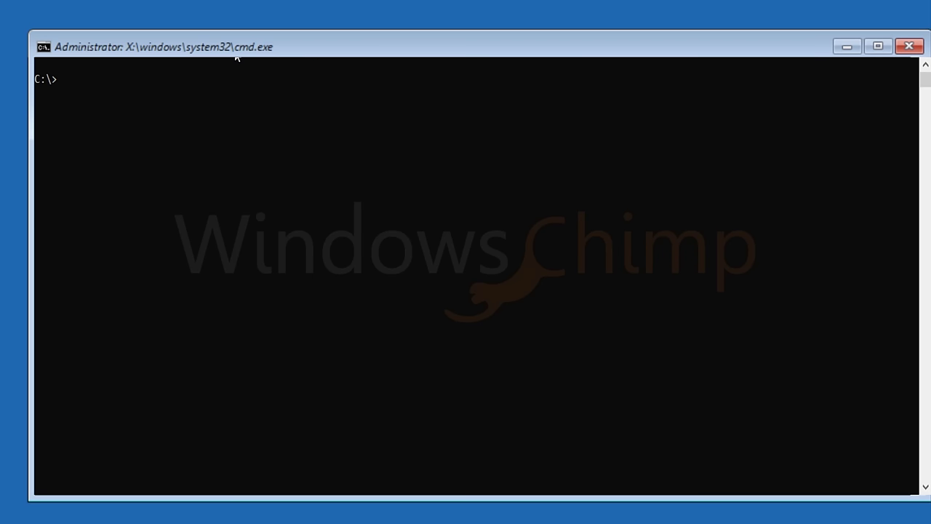
type("dism /online /get-packages /format:table")
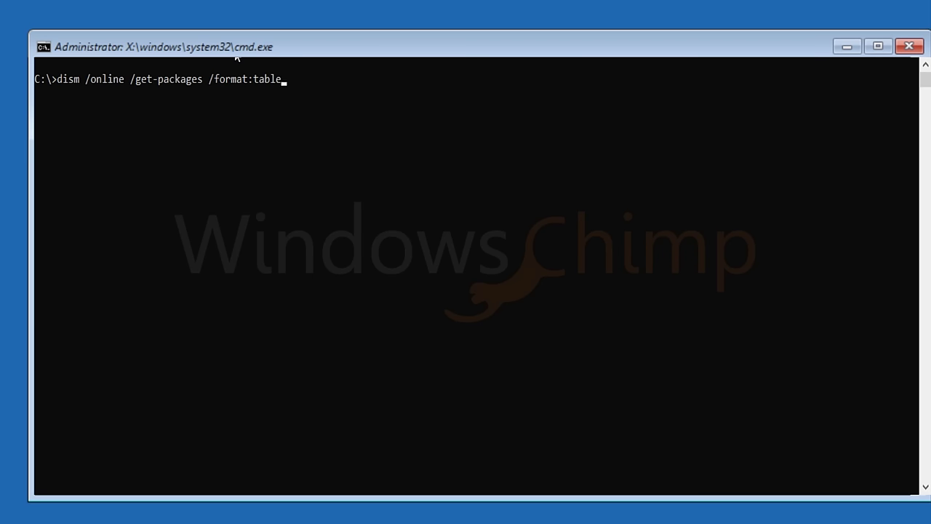
key("Return")
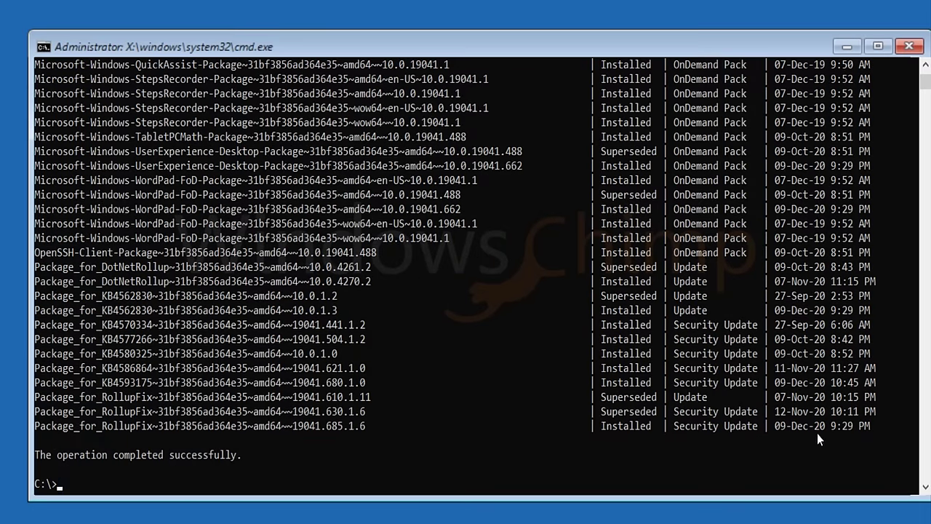
- Select the newest package, Package_for_RollupFix 19041.685.1.6 installed 09-Dec-20, and review the table
left_click_drag(827, 427, 780, 438)
left_click(239, 438)
double_click(38, 426)
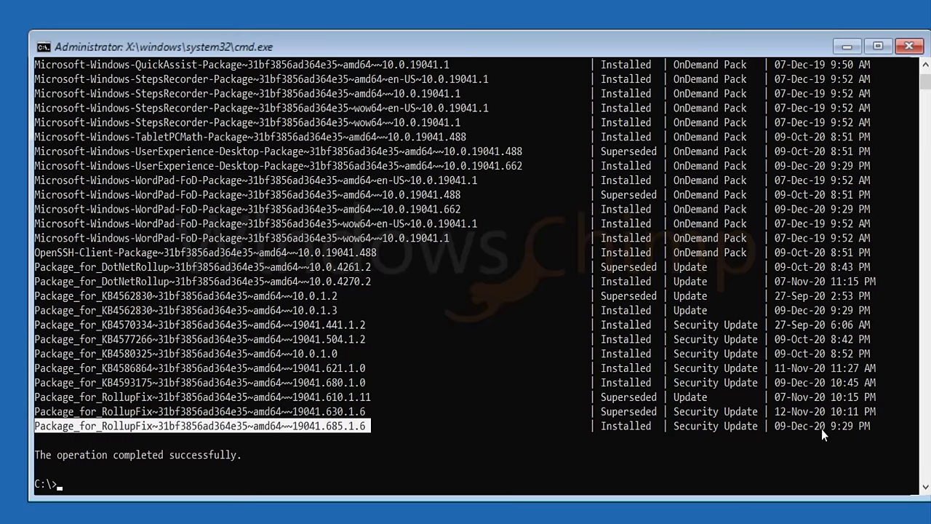
scroll(799, 421, "up", 1)
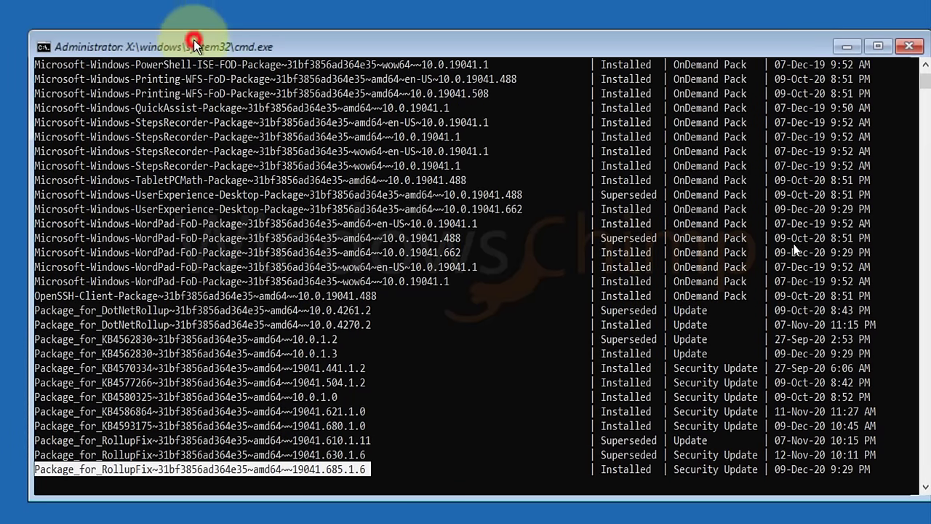
scroll(804, 278, "up", 10)
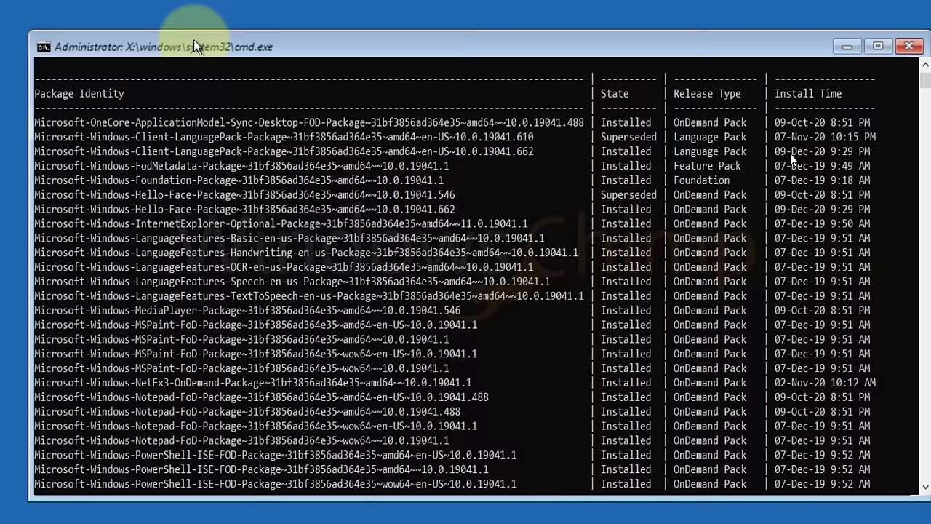
scroll(785, 367, "down", 8)
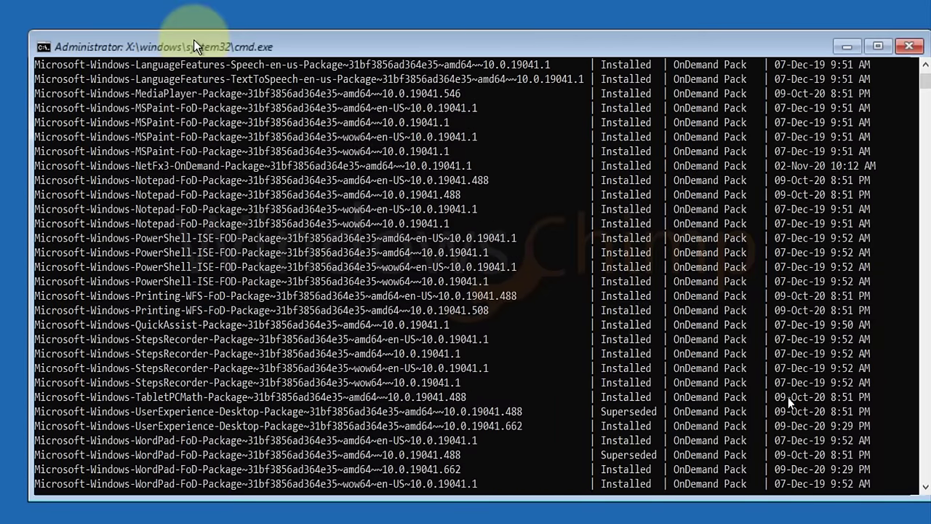
scroll(789, 414, "down", 3)
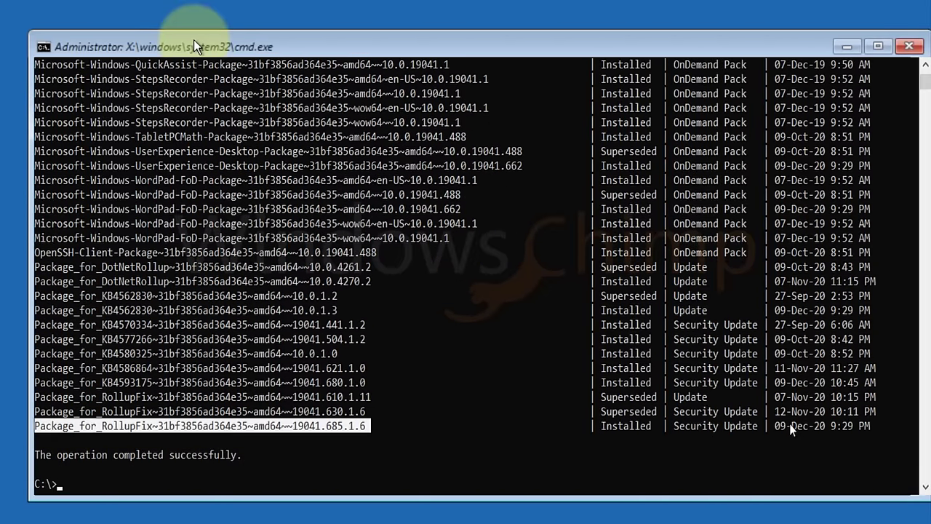
- Remove the RollupFix 19041.685.1.6 package via dism /Online /Remove-Package with the copied package name
type("dism /Online /Remove-Package /PackageName:PackageName")
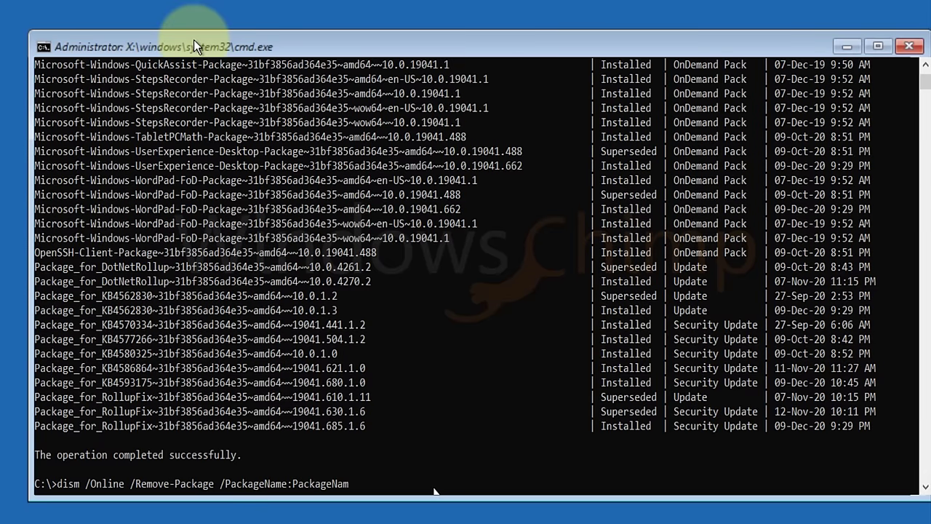
key("BackSpace")
key("BackSpace")
key("BackSpace")
key("BackSpace")
key("BackSpace")
key("BackSpace")
key("BackSpace")
key("BackSpace")
key("BackSpace")
key("BackSpace")
double_click(368, 427)
key("ctrl+c")
key("ctrl+v")
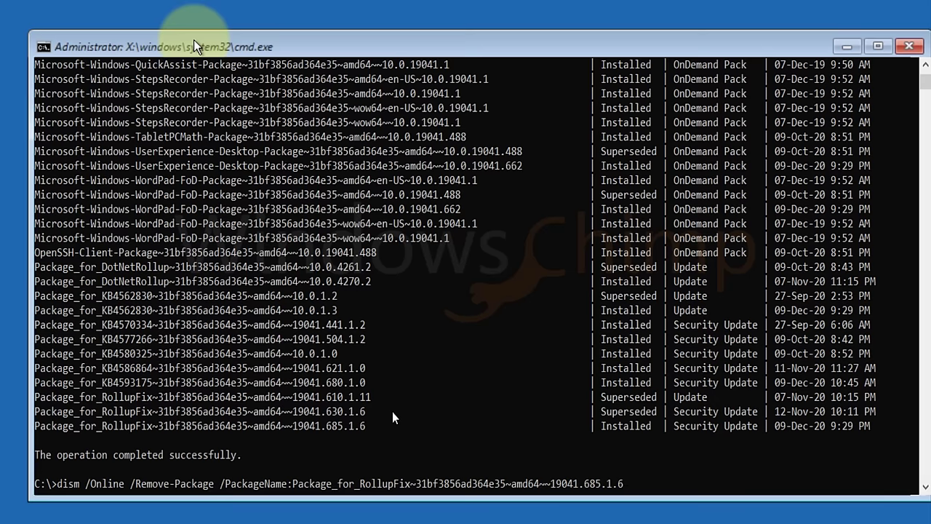
key("Return")
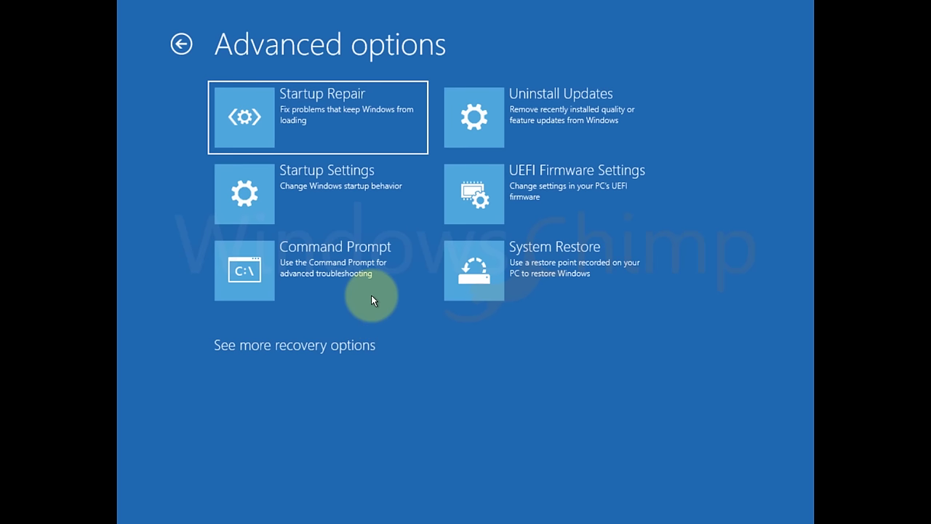
- In a recovery Command Prompt on C:, load the offline SOFTWARE hive as HKLM\temp
left_click(345, 263)
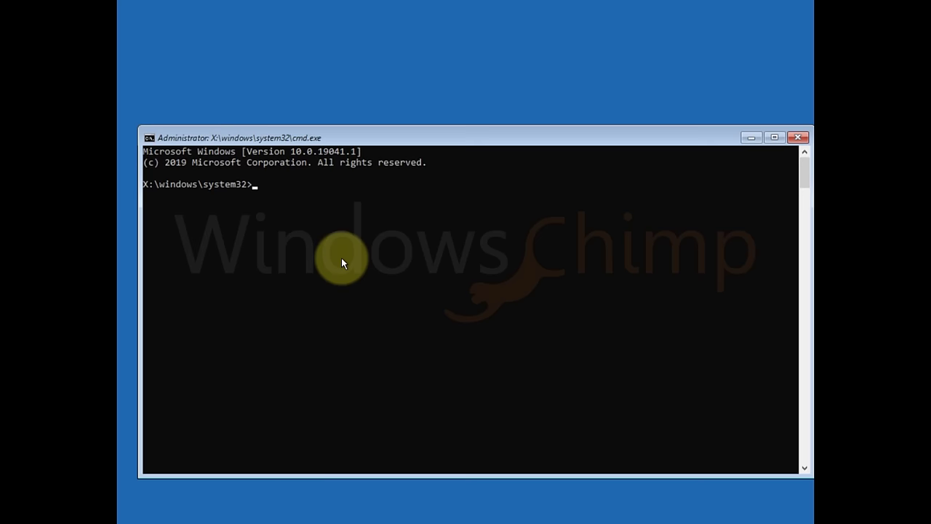
type("c:")
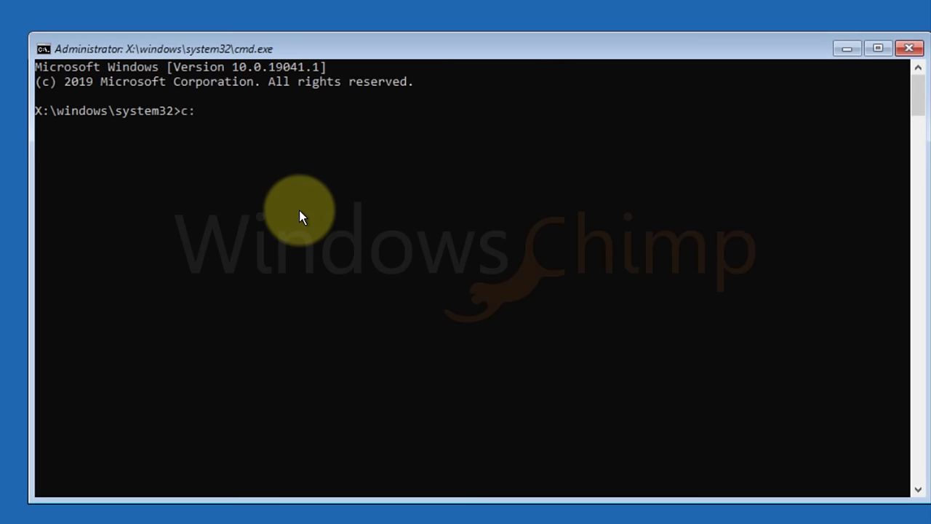
key("Return")
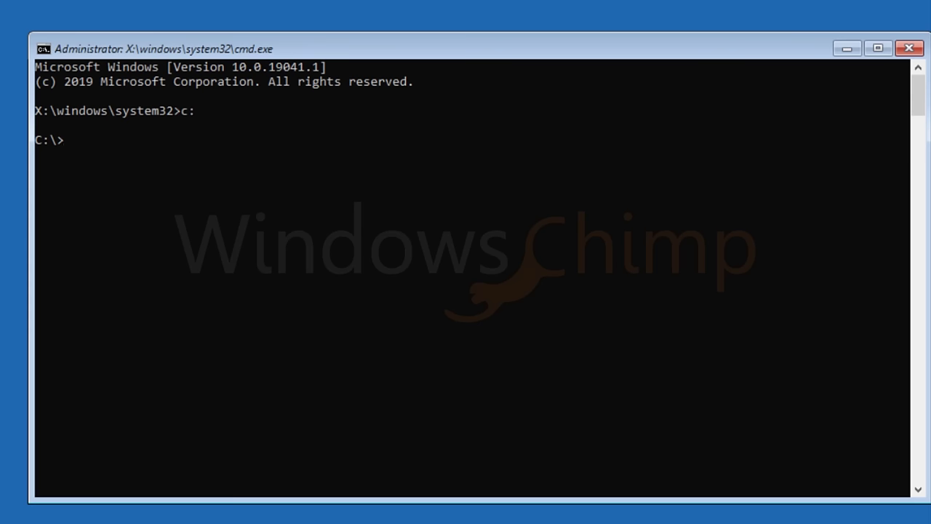
type("reg load HKLM\\temp c:\\windows\\system32\\config\\software")
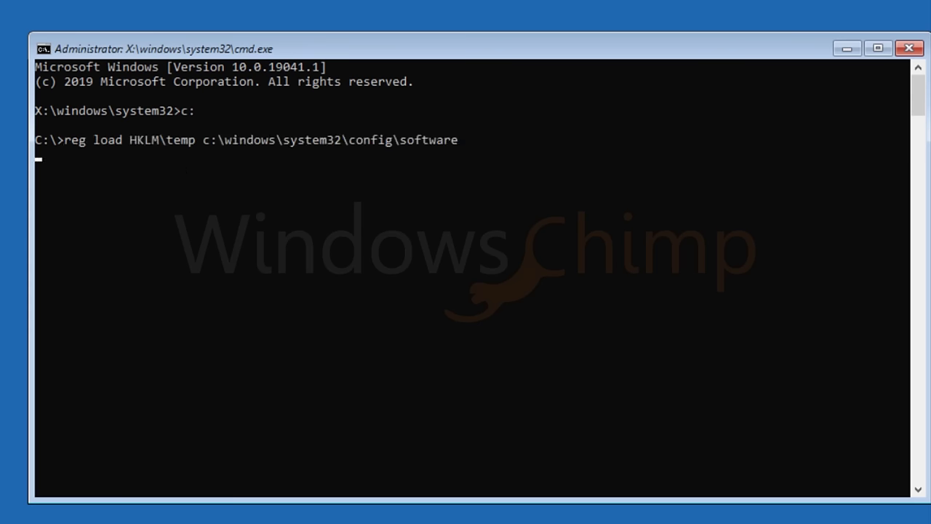
key("Return")
- Attempt to delete the SessionsPending Exclusive value, which fails as invalid, then unload HKLM\temp
type("reg delete “HKLM\\temp\\Microsoft\\Windows\\CurrentVersion\\Component Based SsionsPending”/v Exclusive")
key("Return")
type("reg delete “HKLM\\temp\\Microsoft\\Windows\\CurrentVersion\\Component Based Servicing\\SessionsPending”/v Exclusive")
key("Return")
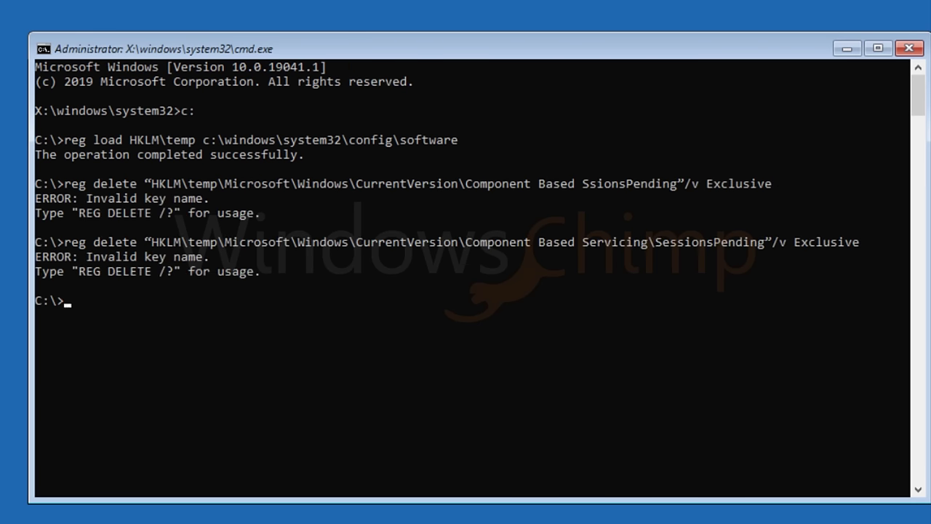
type("reg unload HKLM\temp")
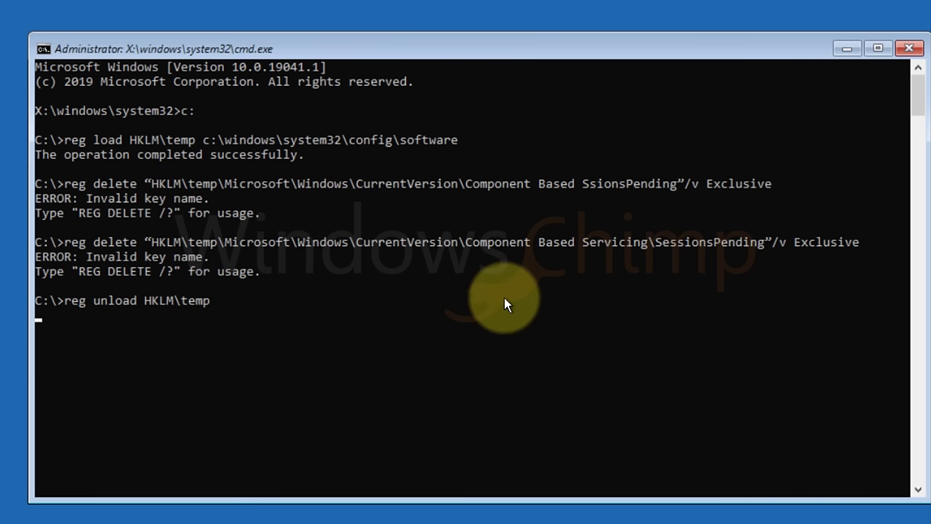
key("Return")
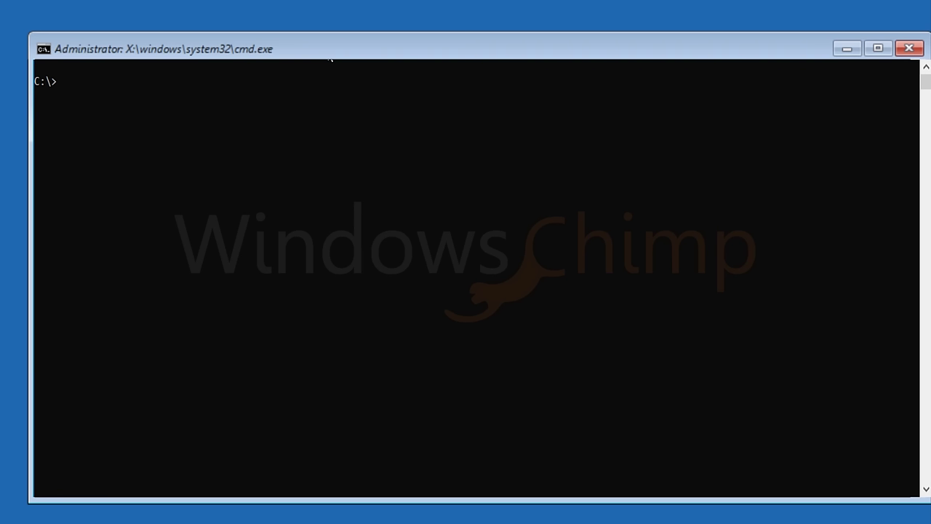
- List packages as a table and identify the Install Pending entries, including WordPad and UserExperience
type("dism /online /get-packages /format:table")
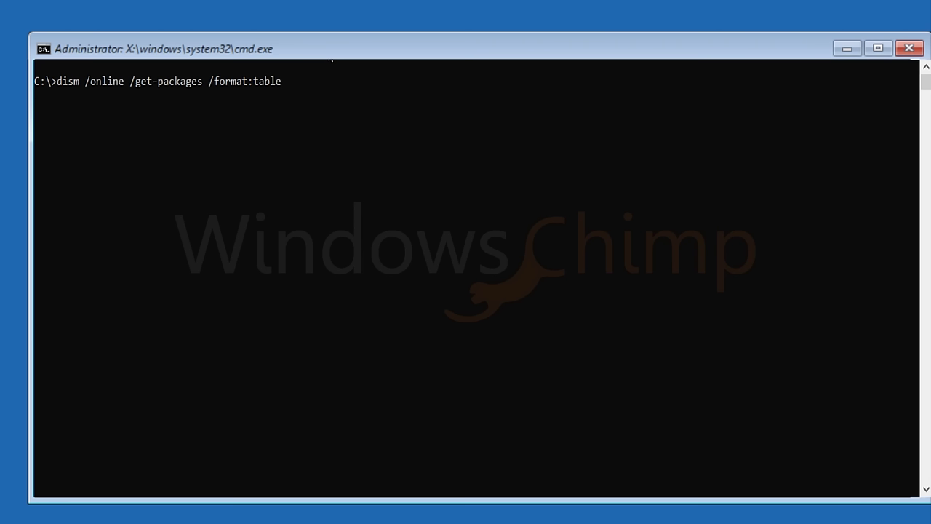
key("Return")
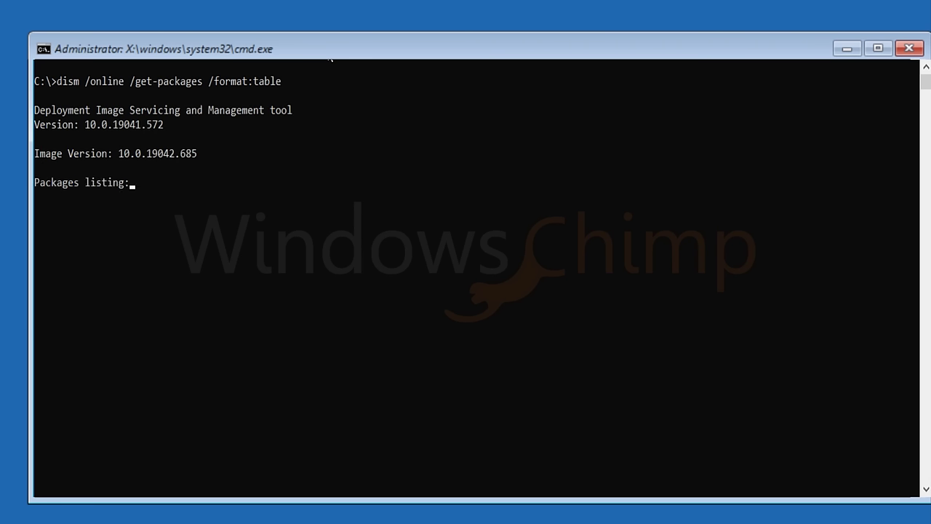
left_click_drag(604, 429, 682, 426)
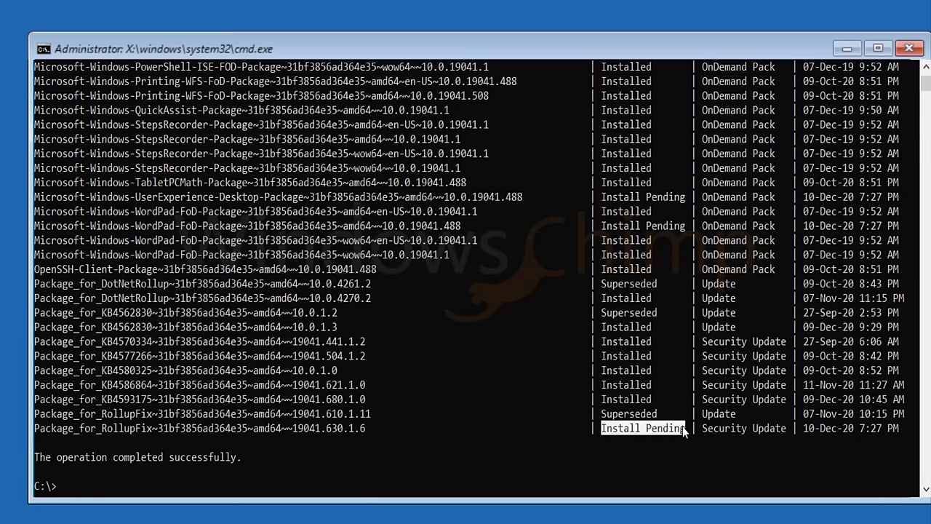
left_click_drag(604, 225, 682, 225)
left_click(603, 198)
left_click_drag(605, 205, 679, 211)
scroll(640, 204, "up", 9)
left_click_drag(603, 170, 672, 172)
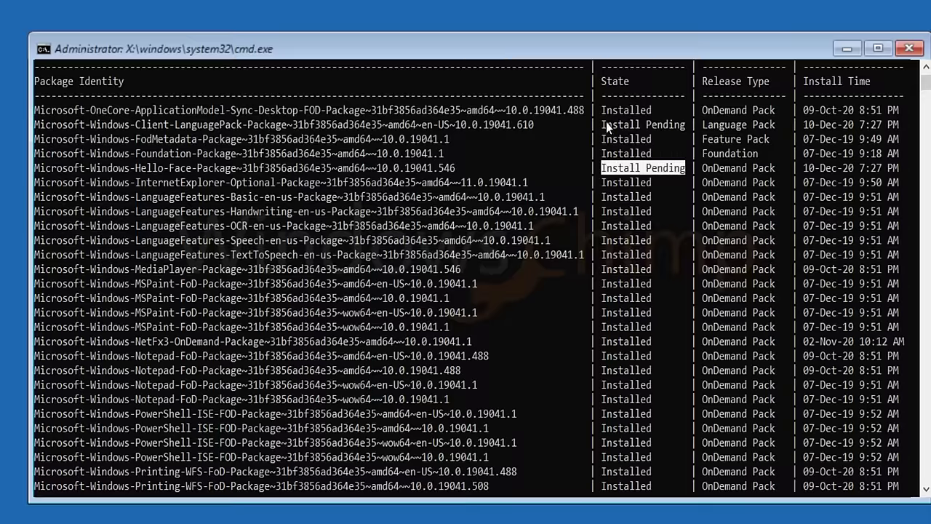
left_click_drag(604, 122, 683, 127)
scroll(418, 287, "down", 12)
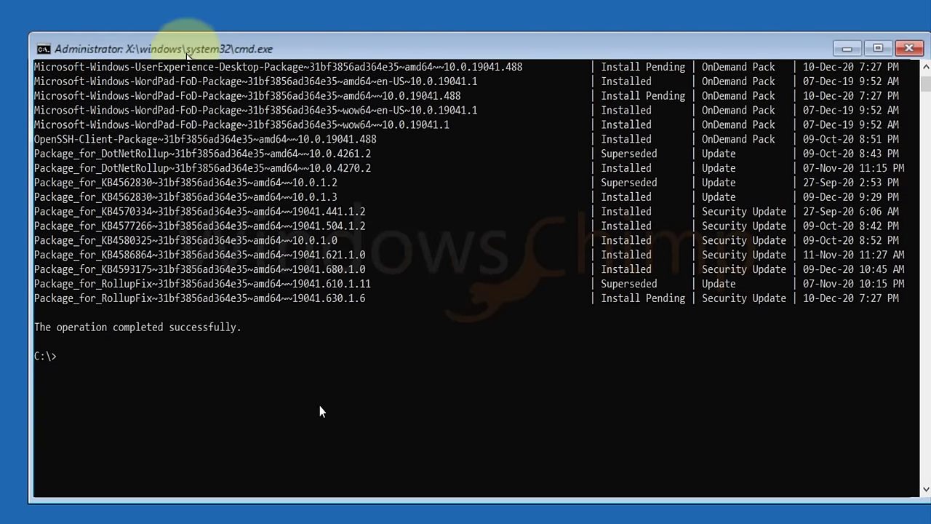
- Create the C:\temp\packages folder and start dism /image:C:\ /get-packages on the offline image
key("ctrl+v")
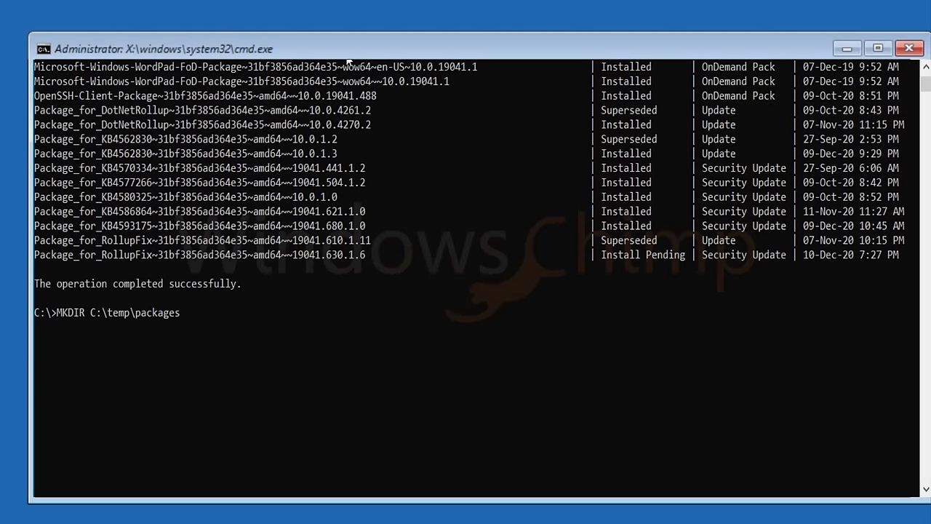
key("Return")
key("Up")
key("Up")
key("Return")
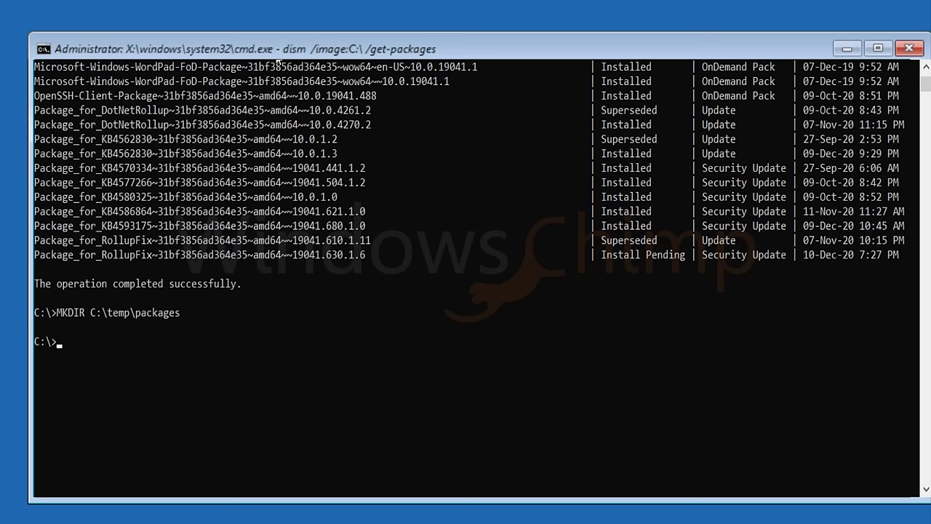
- Remove the pending WordPad package with dism /remove-package using scratchdir c:\temp\packages
key("ctrl+v")
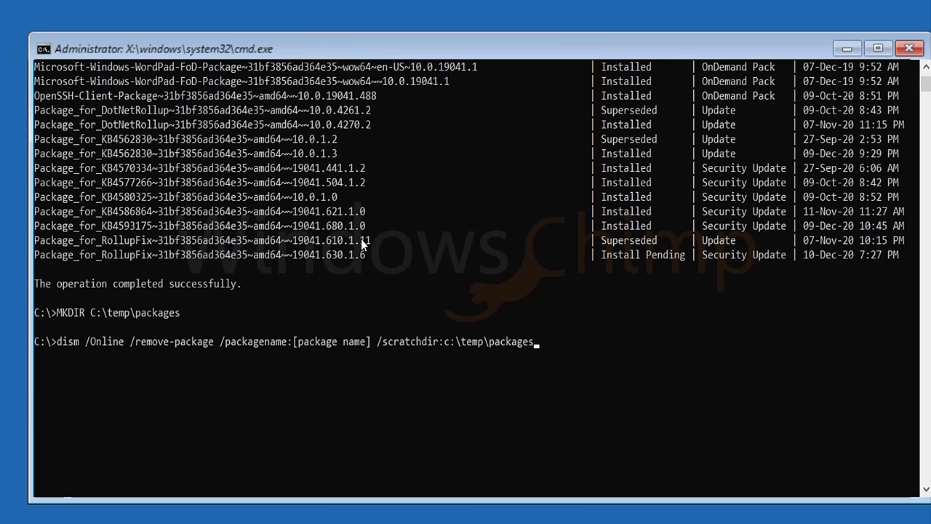
scroll(361, 238, "up", 6)
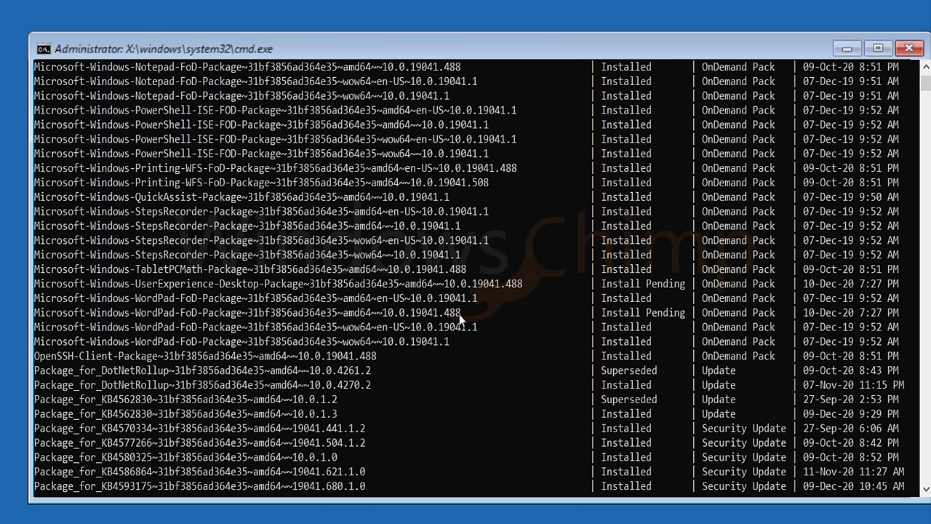
left_click_drag(463, 313, 34, 314)
key("ctrl+c")
scroll(365, 319, "down", 6)
key("Left")
key("Left")
key("Left")
key("Left")
key("Left")
key("Left")
key("Left")
key("Left")
key("Left")
key("Left")
key("Left")
key("Left")
key("Left")
key("Left")
key("Left")
key("Left")
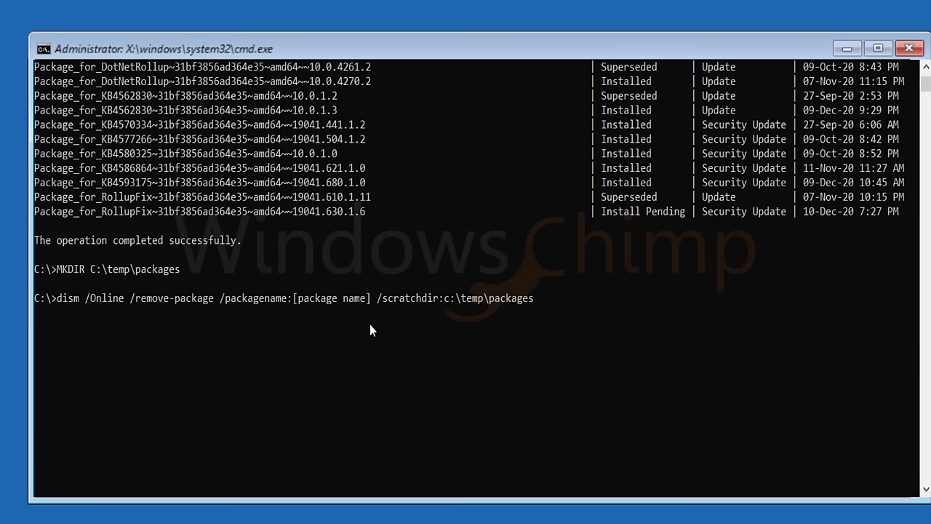
key("BackSpace")
key("BackSpace")
key("BackSpace")
key("BackSpace")
key("BackSpace")
key("BackSpace")
key("BackSpace")
key("BackSpace")
key("BackSpace")
key("BackSpace")
key("BackSpace")
key("BackSpace")
key("BackSpace")
key("BackSpace")
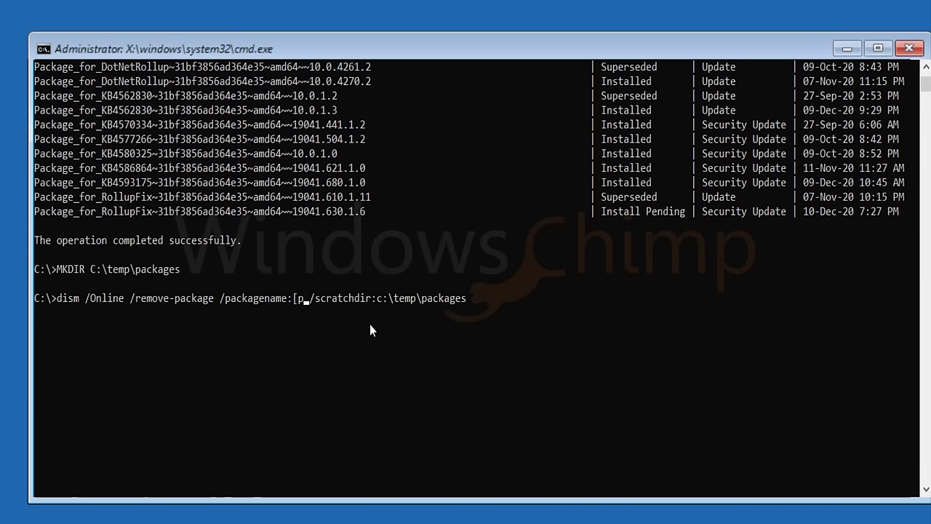
key("ctrl+v")
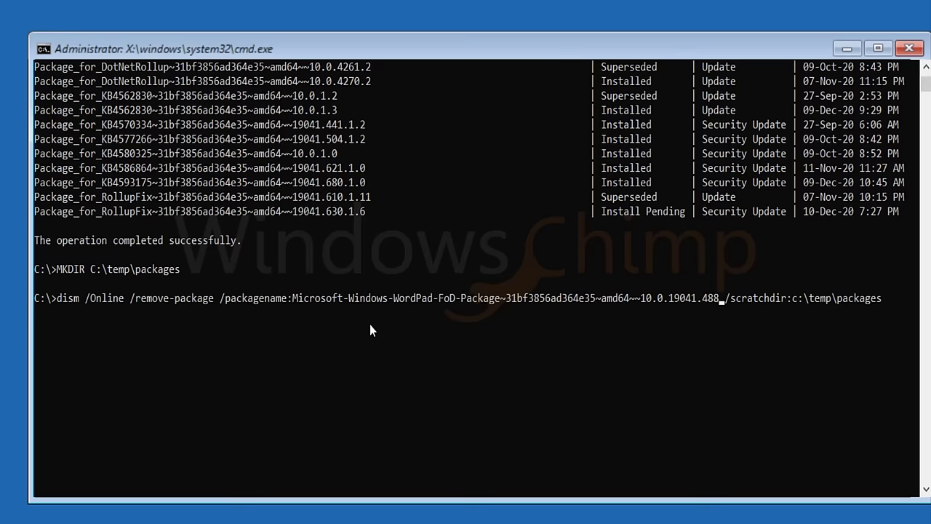
key("Return")
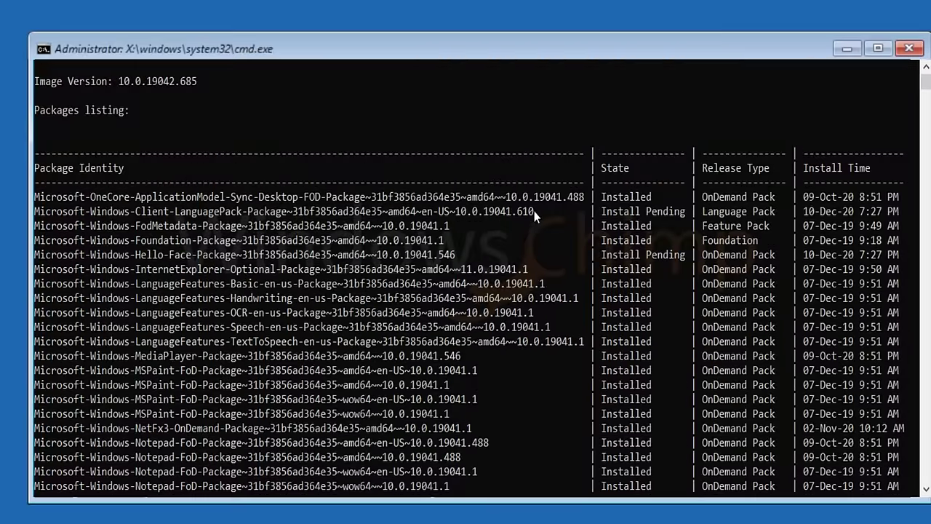
- Rerun the removal command for the pending Client-LanguagePack package, completing at 100%
left_click_drag(534, 211, 34, 212)
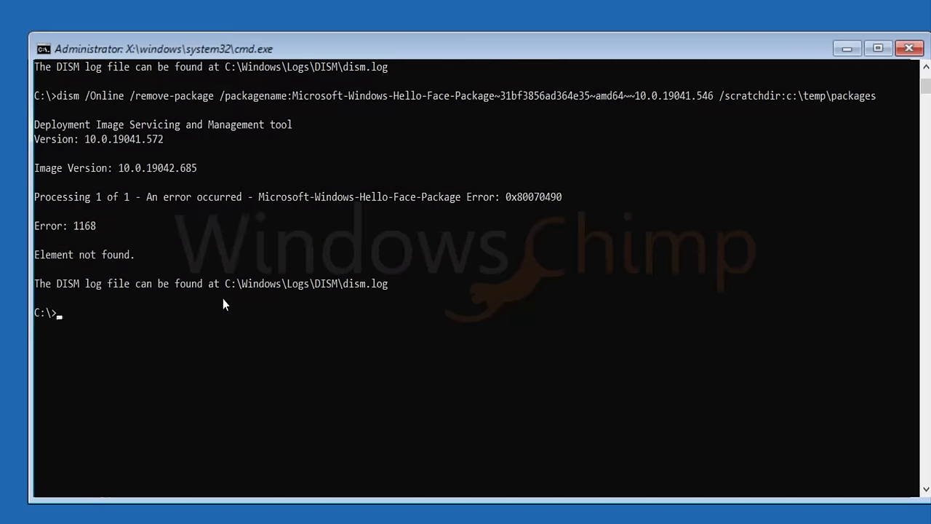
key("Up")
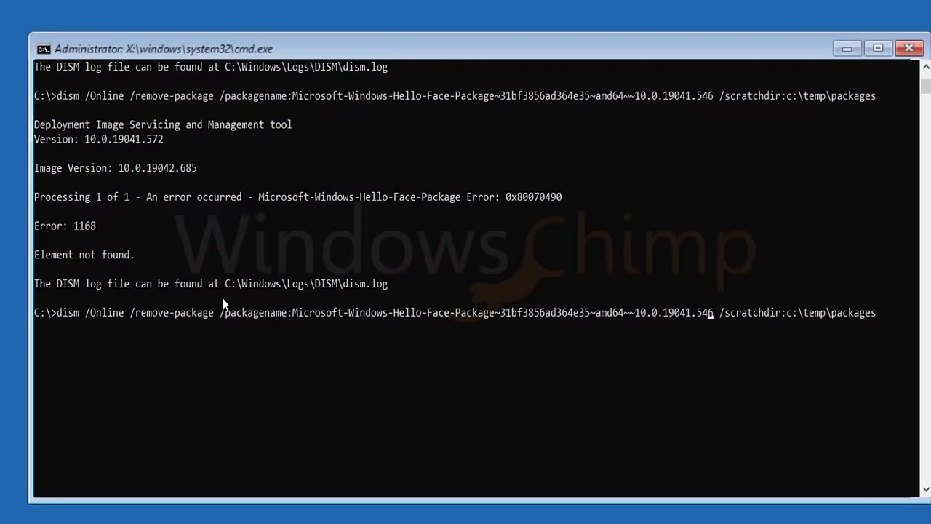
key("BackSpace")
key("BackSpace")
key("BackSpace")
key("BackSpace")
key("BackSpace")
key("BackSpace")
key("BackSpace")
key("BackSpace")
key("BackSpace")
key("BackSpace")
key("BackSpace")
key("BackSpace")
key("BackSpace")
key("BackSpace")
key("BackSpace")
key("BackSpace")
key("BackSpace")
key("BackSpace")
key("BackSpace")
key("BackSpace")
key("ctrl+v")
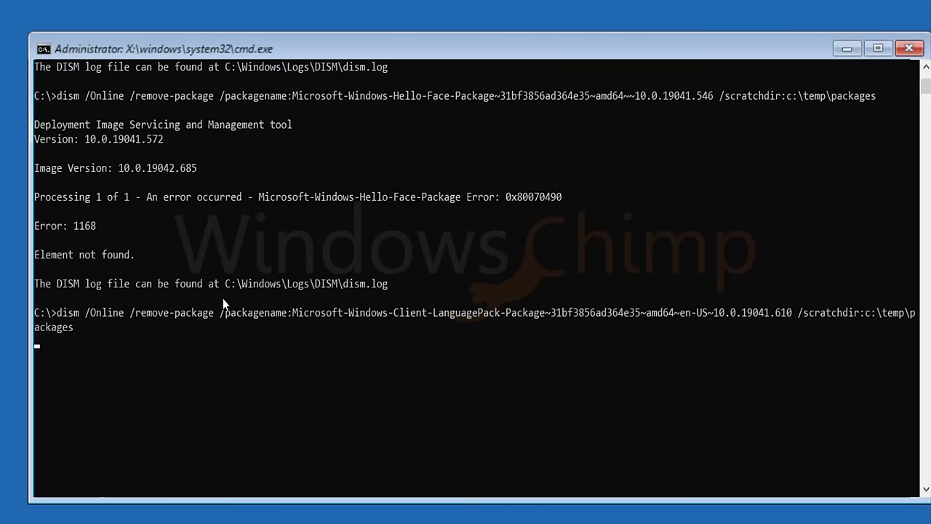
key("Return")
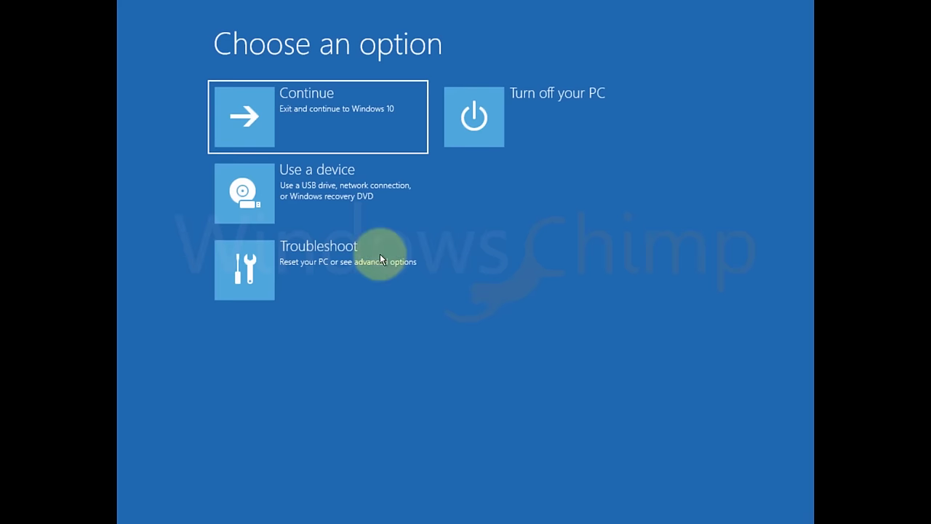
- Open a new recovery Command Prompt via Troubleshoot > Advanced options, switch to C:, and run SFC /ScanNow
left_click(334, 268)
left_click(318, 202)
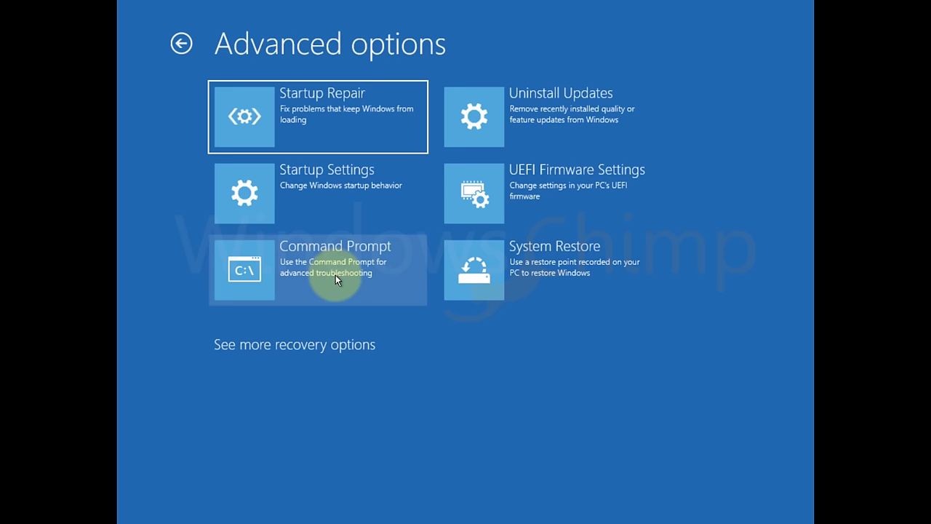
left_click(335, 276)
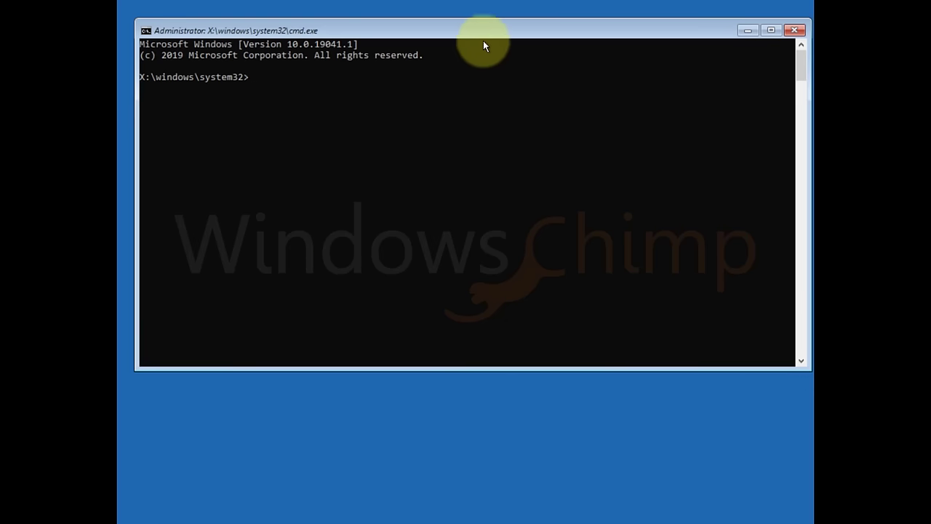
left_click_drag(480, 33, 474, 124)
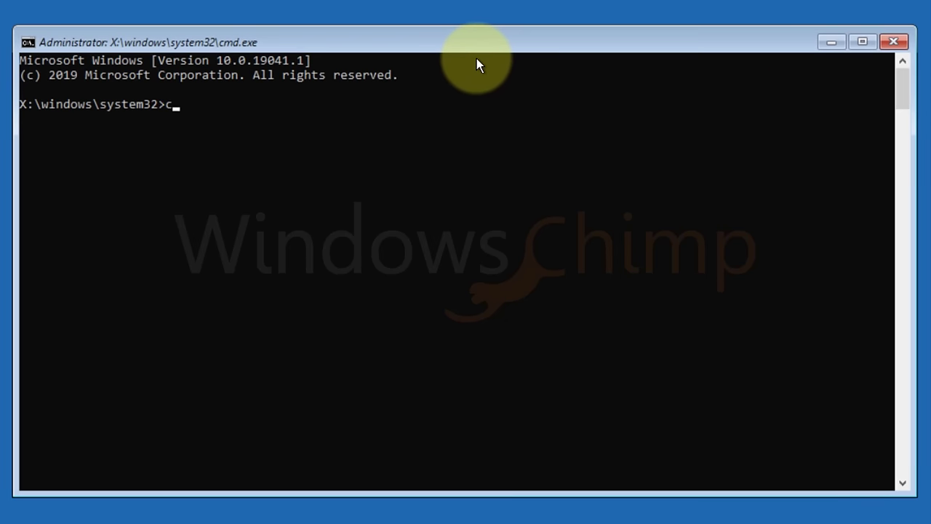
type("c:")
key("Return")
type("SFC /ScanNow")
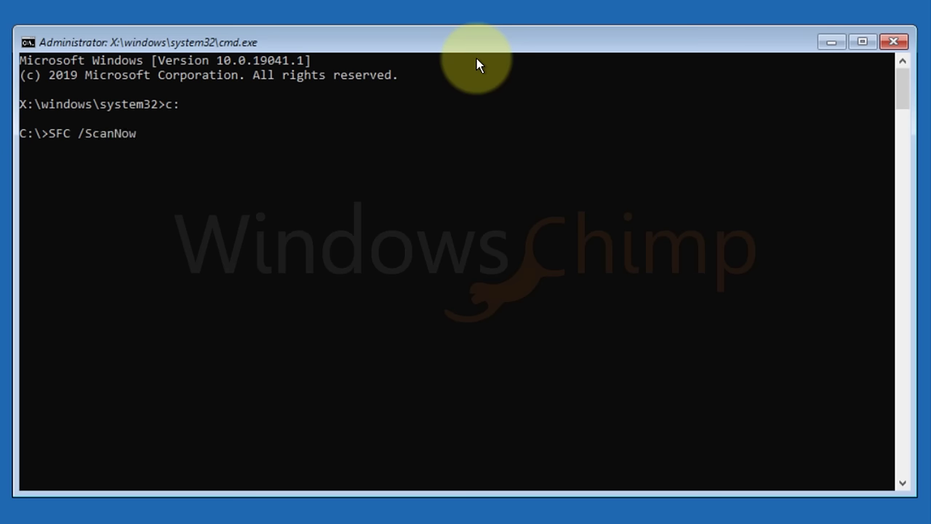
key("Return")
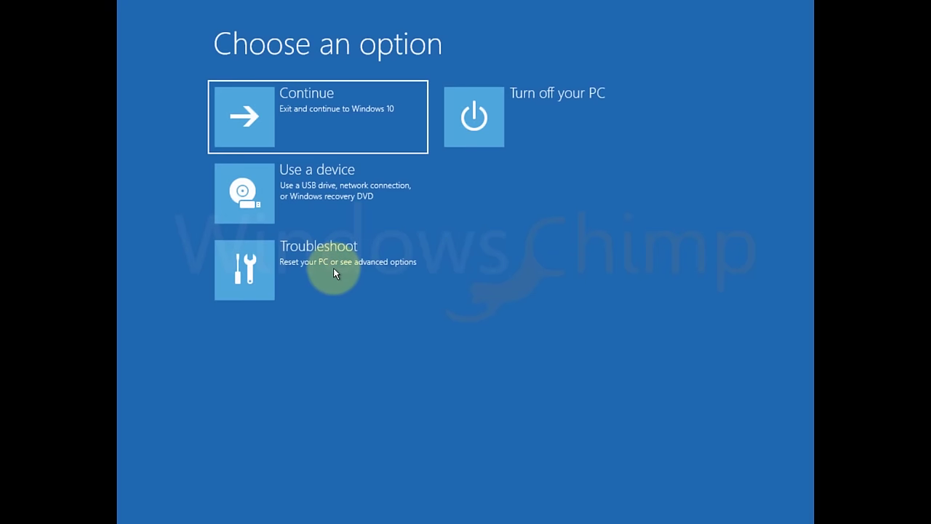
- Open a recovery Command Prompt on C: and run dism.exe /Image:c:\ /Cleanup-Image /RestoreHealth
left_click(335, 268)
left_click(322, 201)
left_click(332, 267)
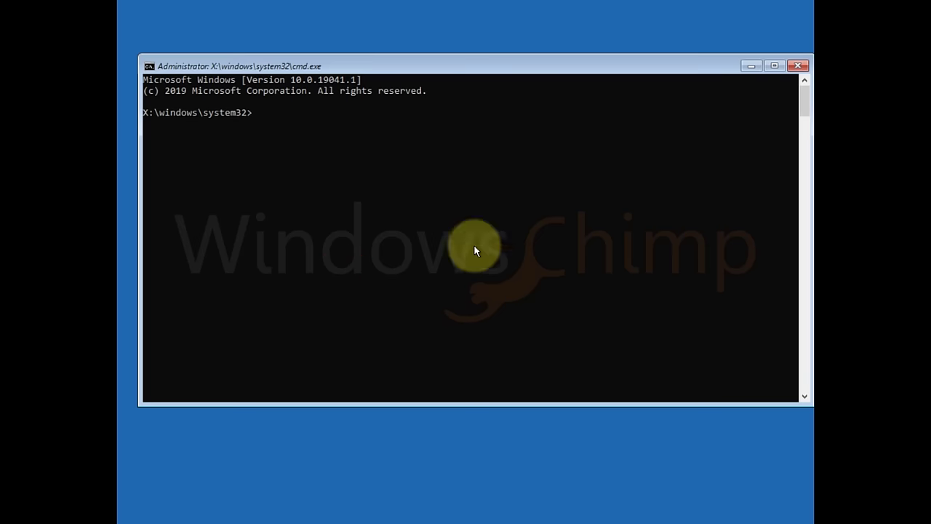
type("c")
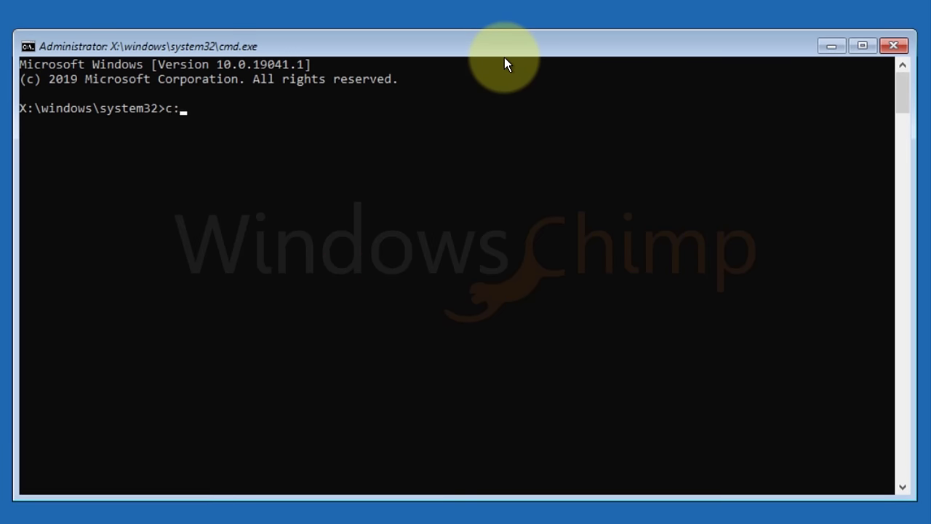
type(":")
key("Return")
type("dism.exe /Image:c")
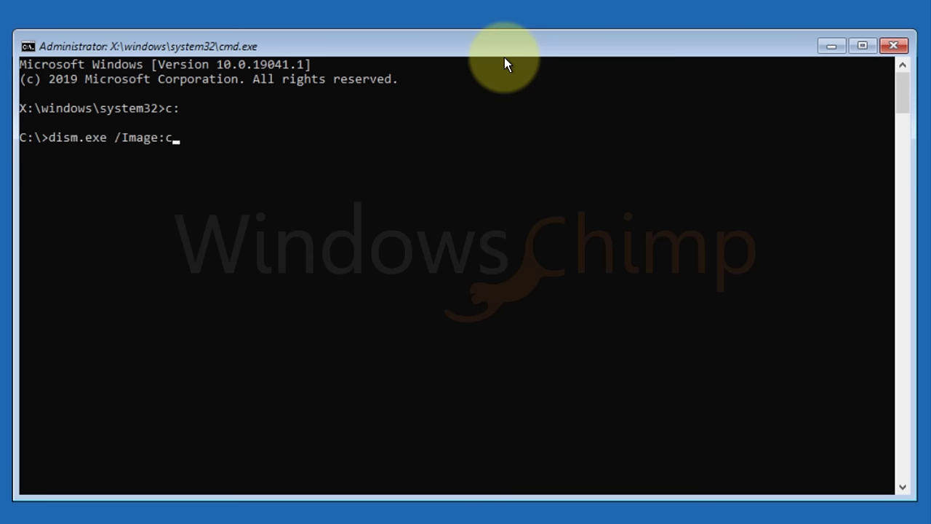
type(":\\ /Cleanup-Image /Restorehe")
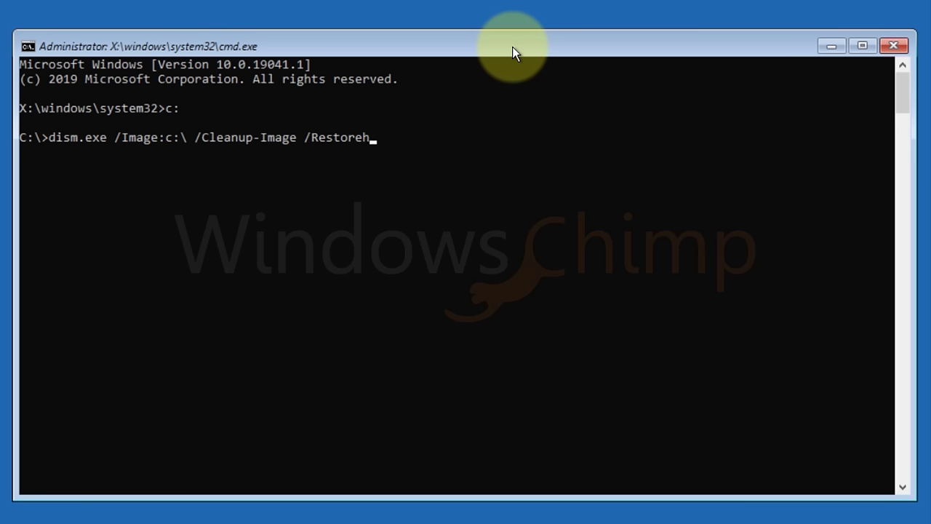
key("BackSpace")
key("BackSpace")
type("Health")
key("Return")
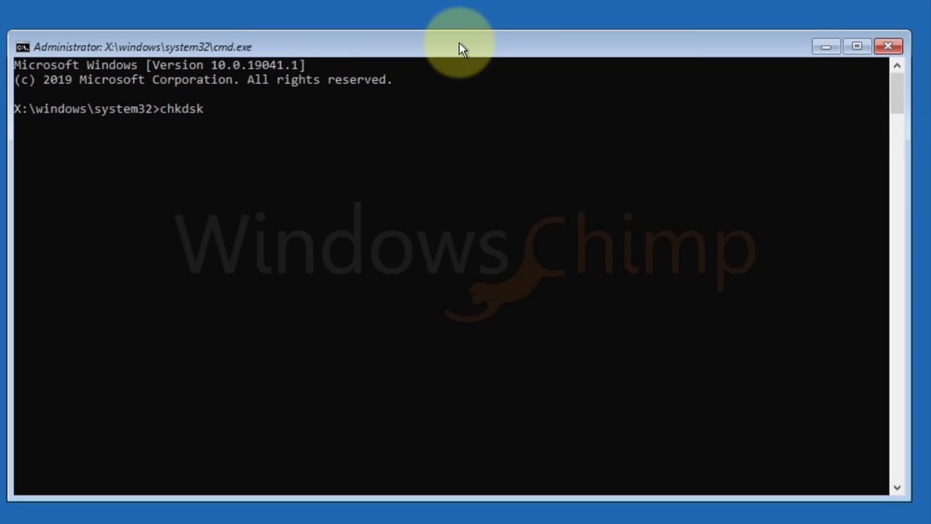
- Run chkdsk /r c: and answer y to force the C: volume to dismount
type("/r")
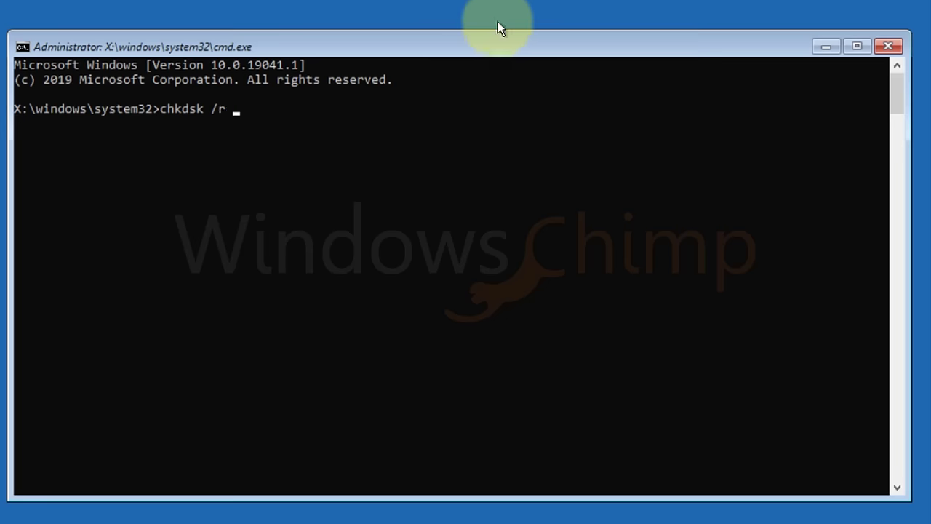
type(" c:")
key("Return")
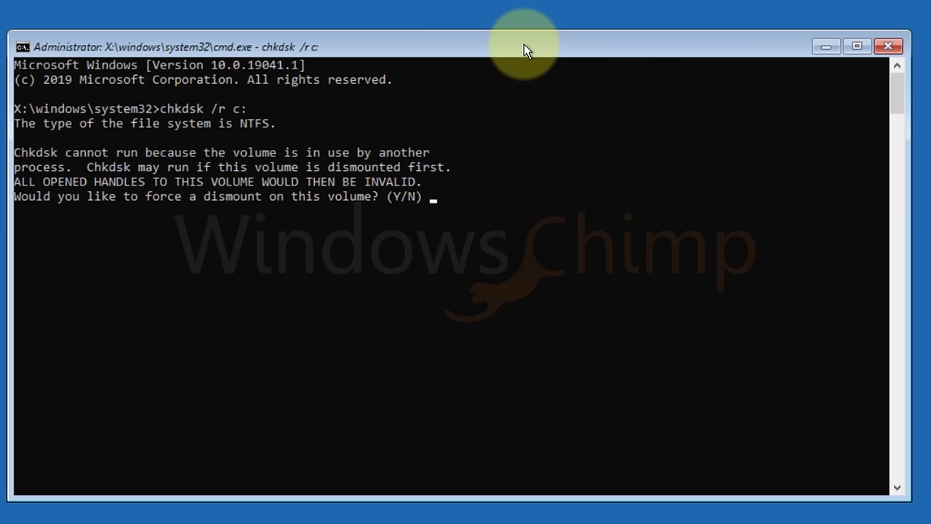
type("y")
left_click(510, 42)
key("Return")
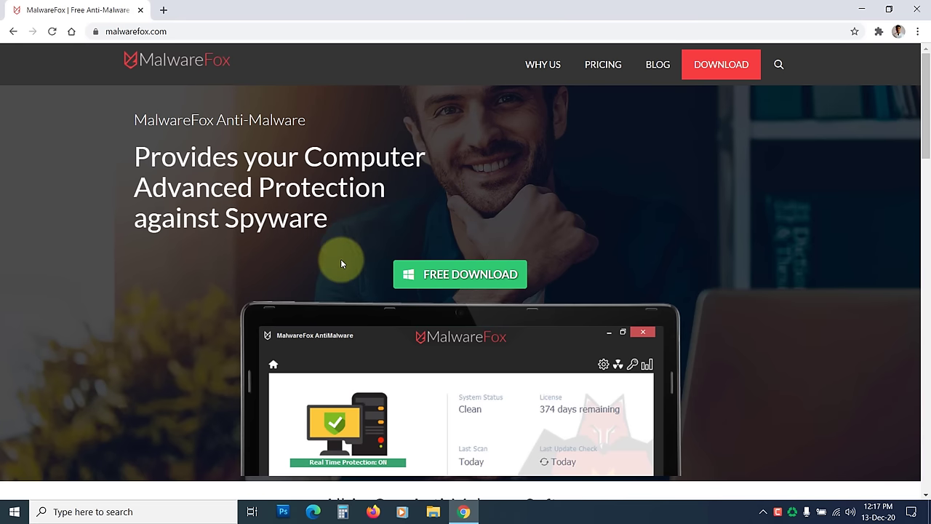
- Scroll malwarefox.com and go to the MalwareFox free download page to get the installer
scroll(340, 259, "down", 4)
scroll(341, 265, "down", 2)
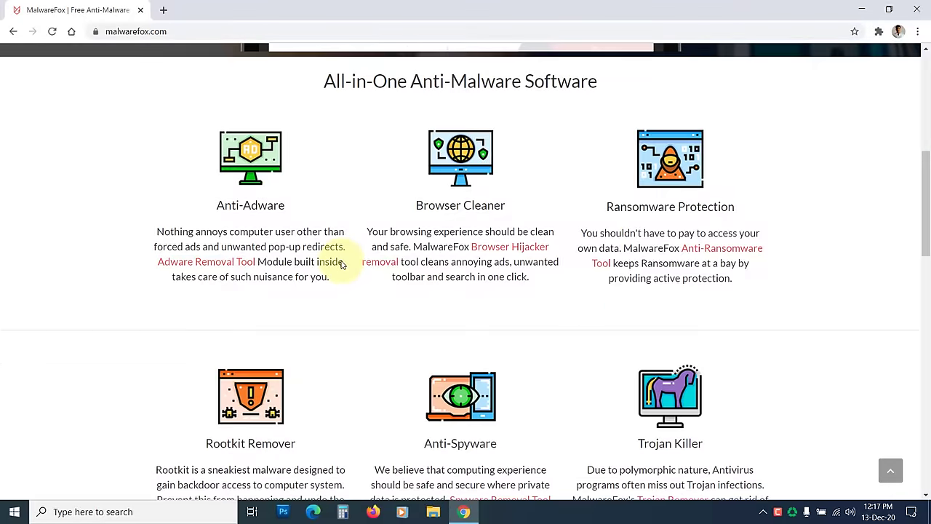
scroll(341, 260, "down", 3)
scroll(342, 259, "down", 4)
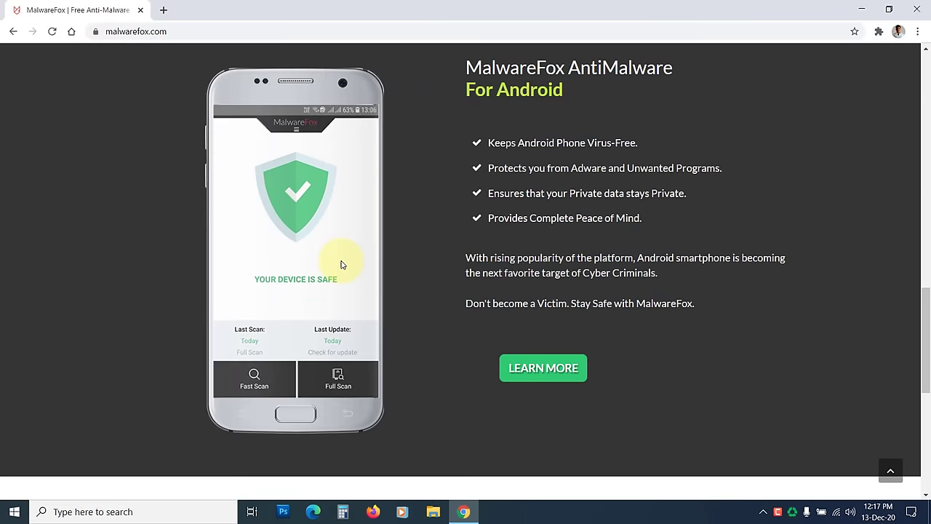
scroll(341, 263, "down", 1)
scroll(341, 265, "down", 4)
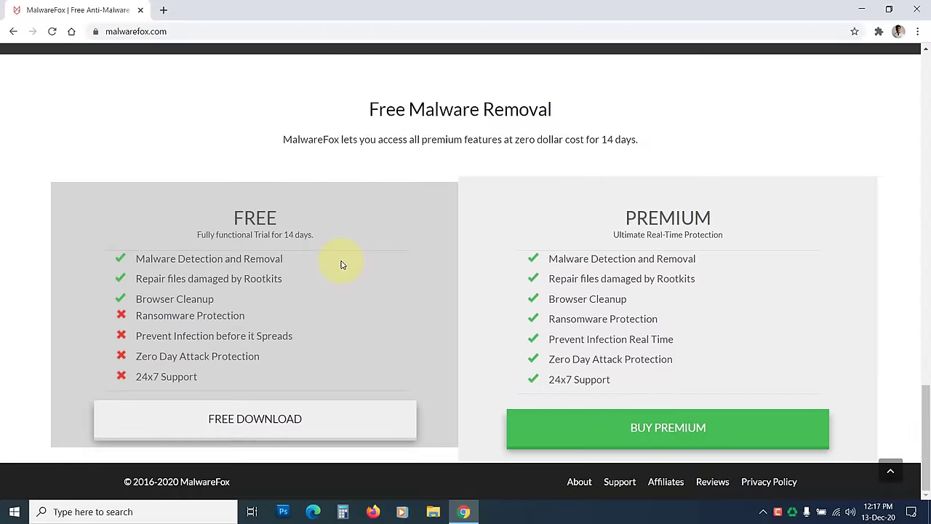
scroll(341, 265, "up", 12)
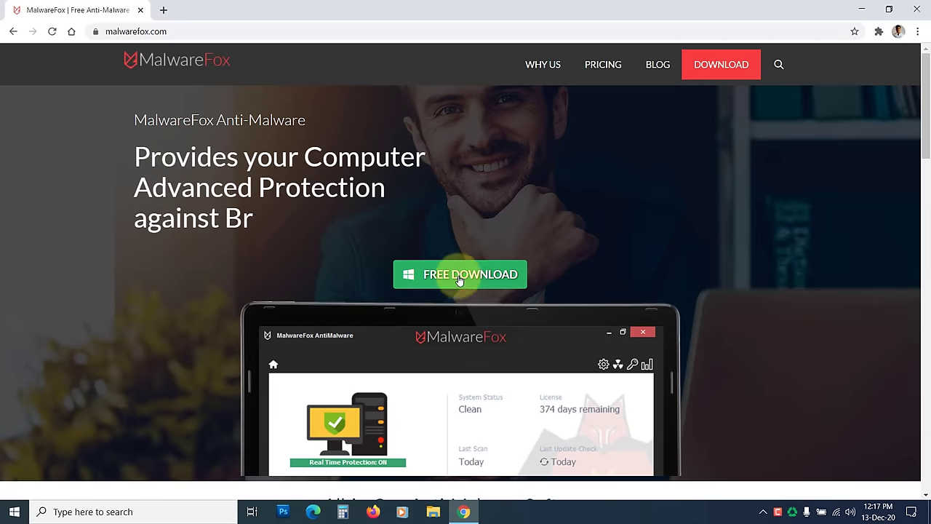
left_click(462, 275)
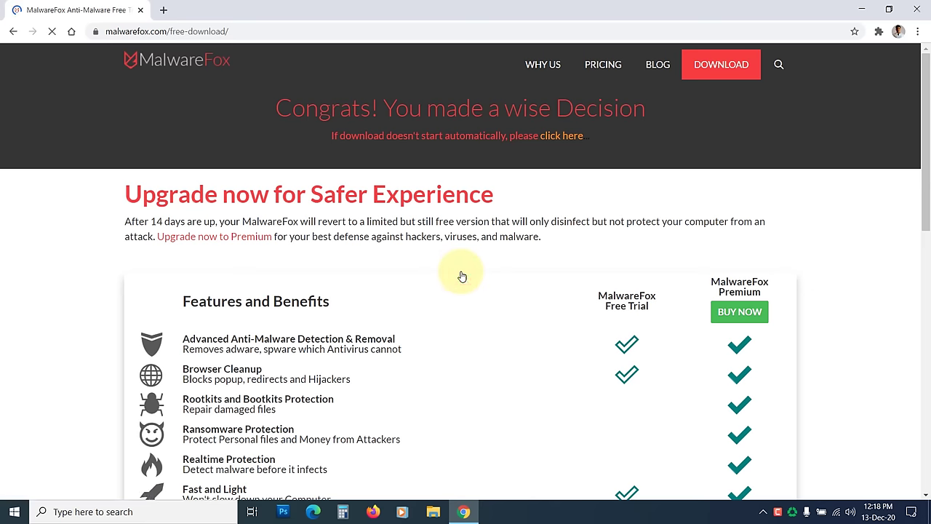
- Run the downloaded MalwareFox installer, allow it through UAC, and confirm the setup language
left_click(66, 483)
left_click(406, 339)
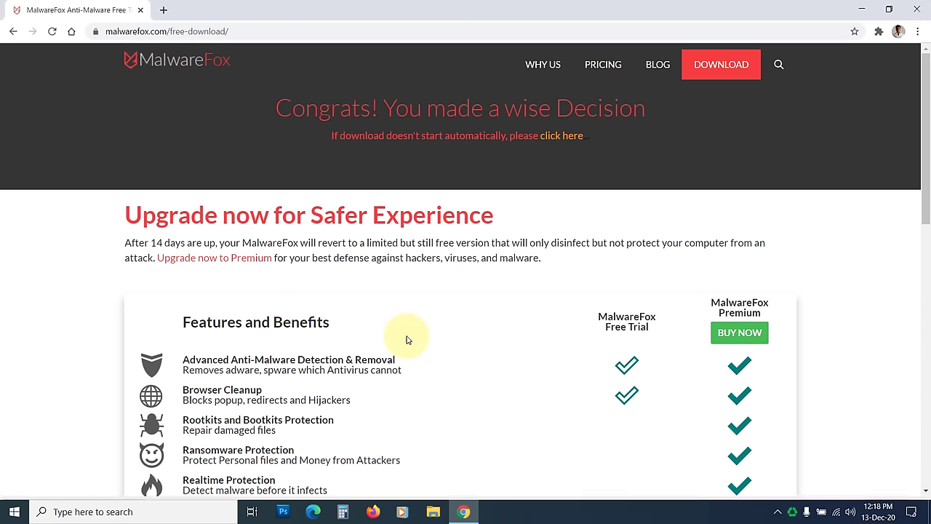
left_click(484, 281)
- Accept the licence, install MalwareFox AntiMalware, and start a full System Scan
left_click(378, 314)
left_click(542, 352)
left_click(534, 352)
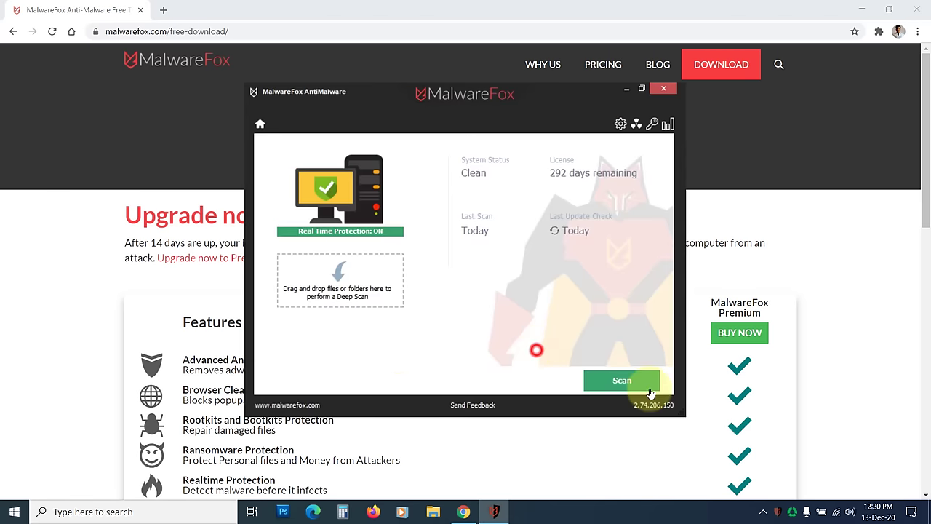
left_click(624, 380)
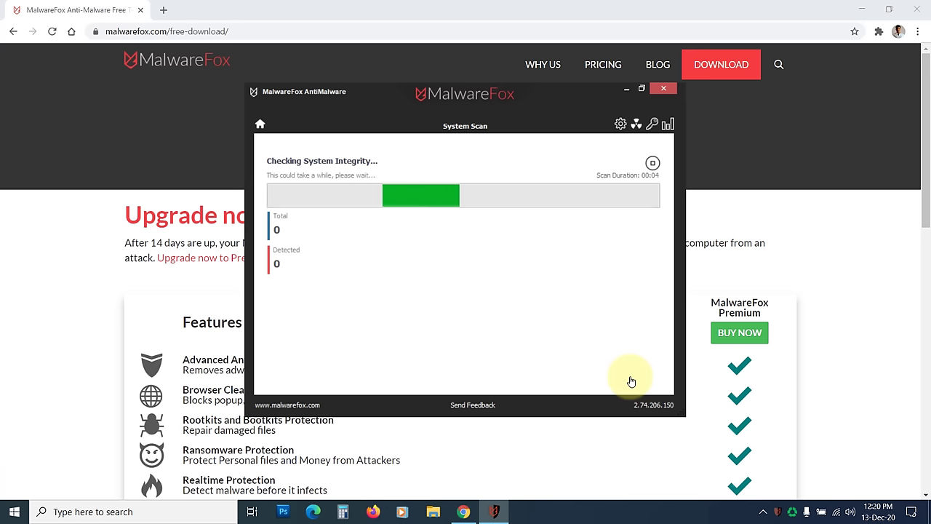